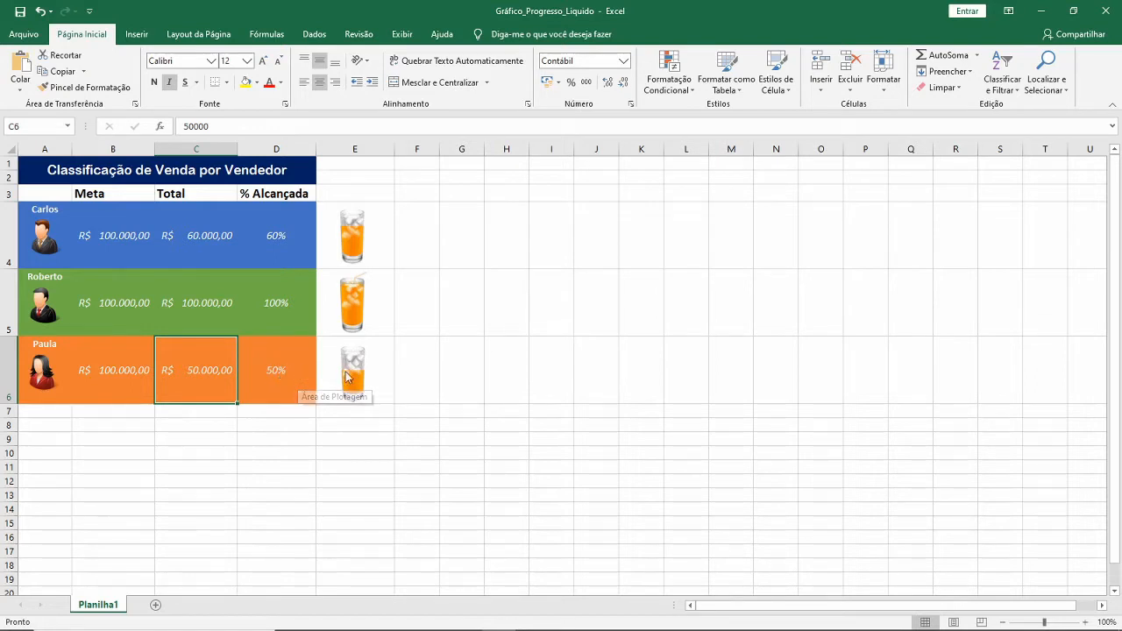
Set the third seller's total sales in C6 to 80000
{"action": "mouse_move", "coordinate": [364, 390]}
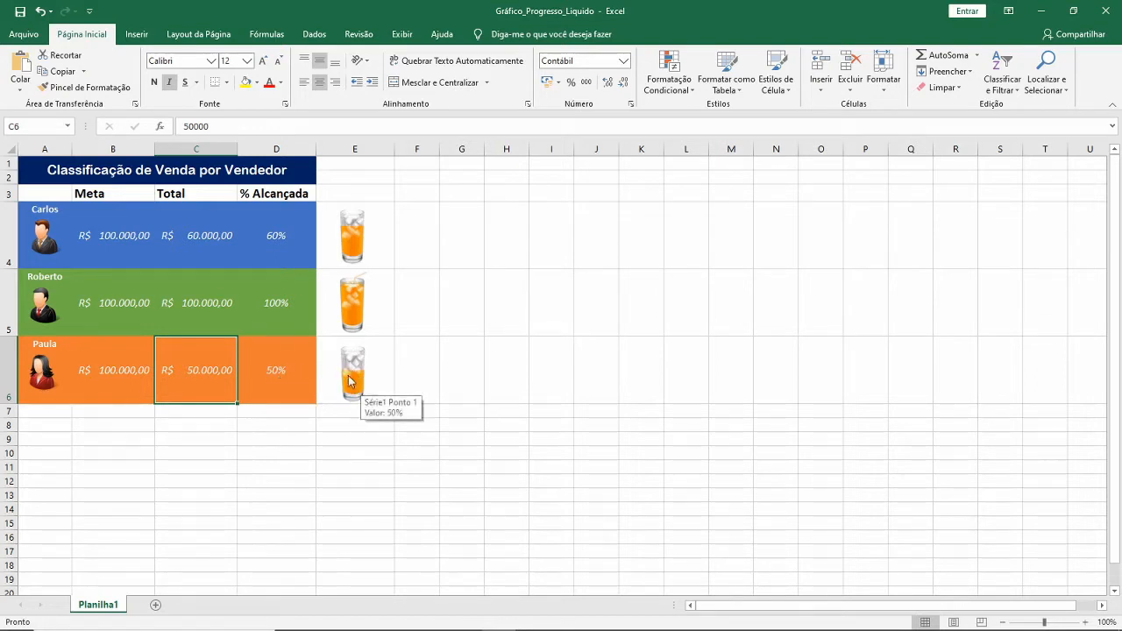
{"action": "type", "text": "80000"}
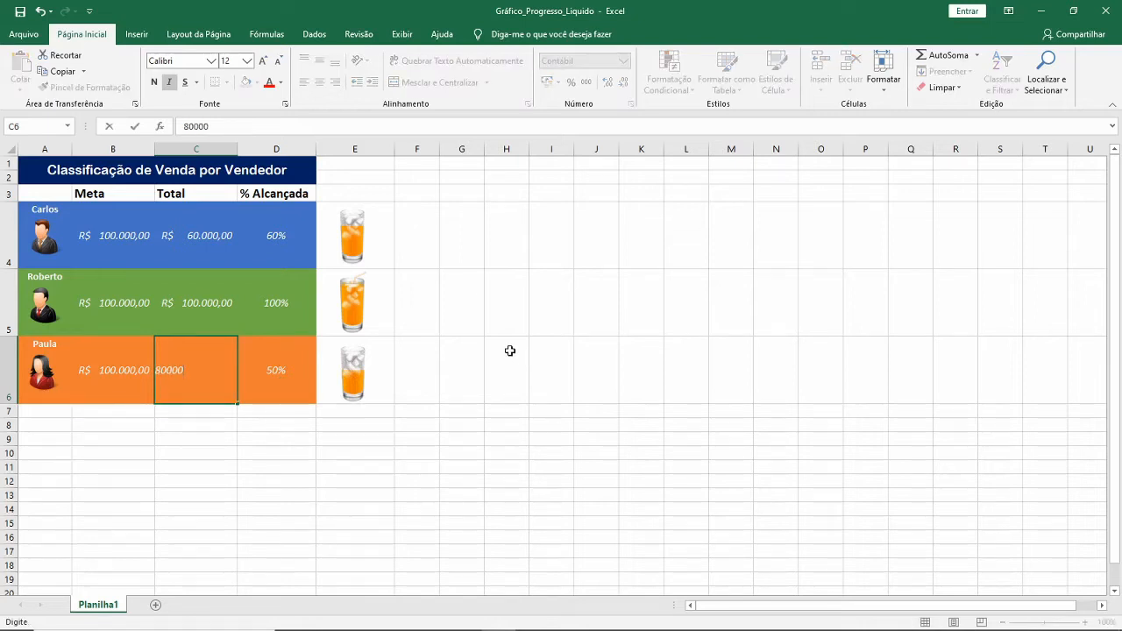
{"action": "key", "text": "Return"}
{"action": "mouse_move", "coordinate": [366, 362]}
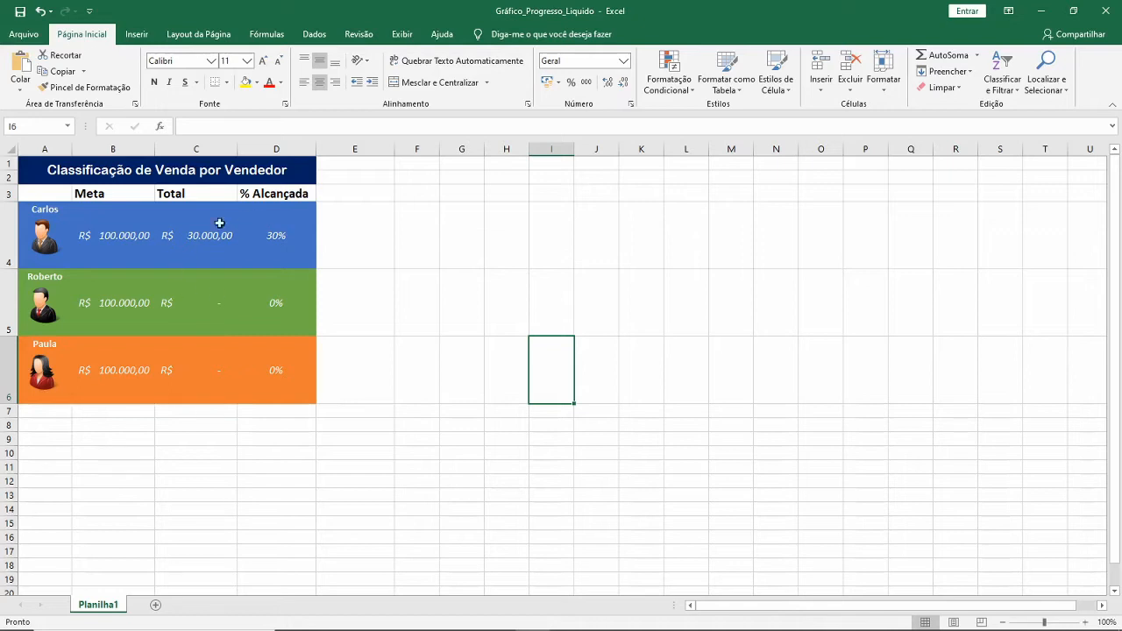
Insert the coquetel_laranja picture from this device and place it over columns Q to T beside rows 4 to 6
{"action": "left_click", "coordinate": [282, 237]}
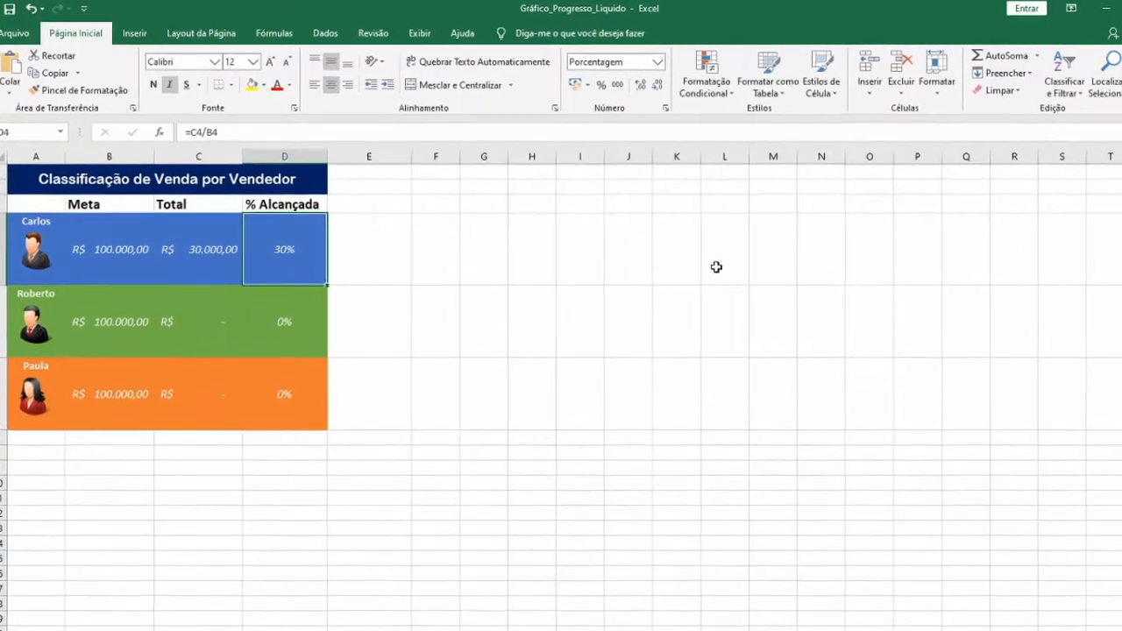
{"action": "left_click", "coordinate": [670, 250]}
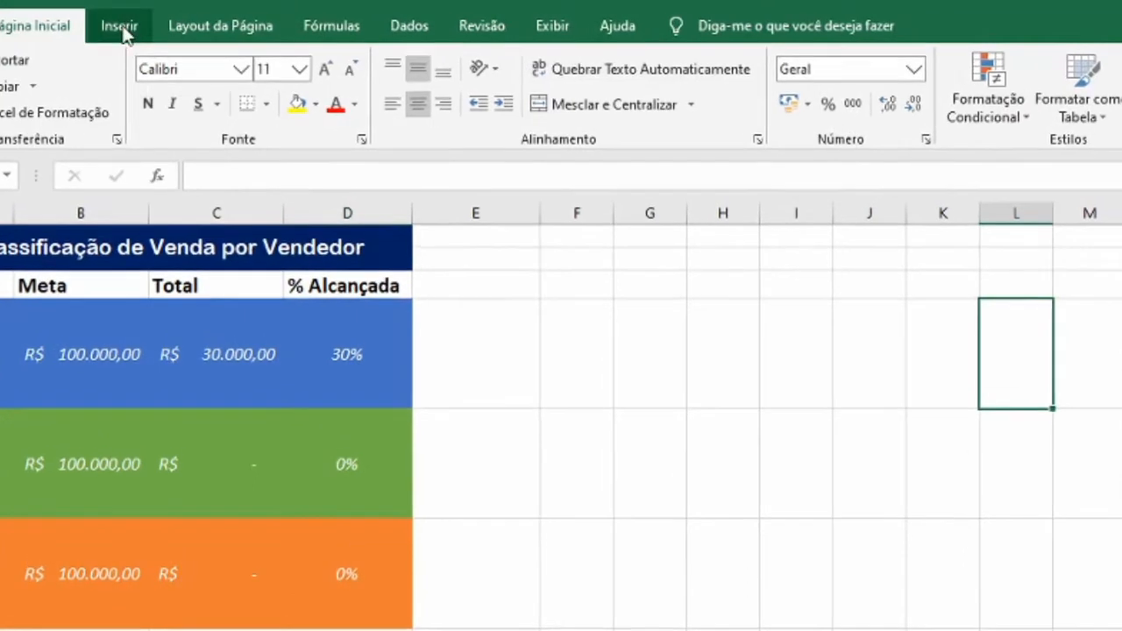
{"action": "left_click", "coordinate": [118, 26]}
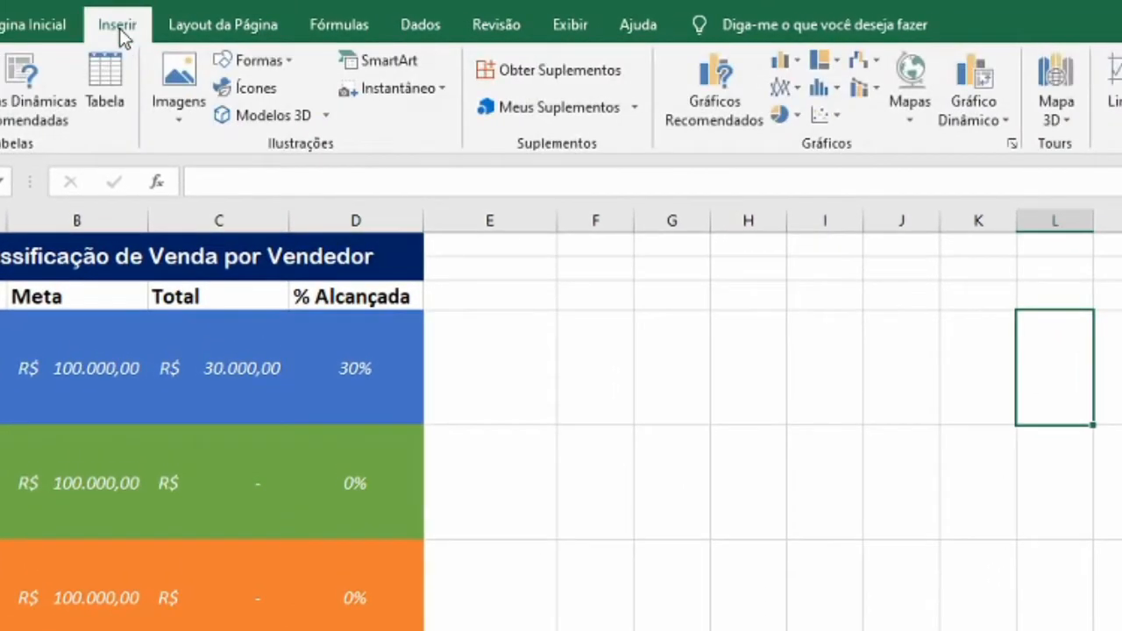
{"action": "left_click", "coordinate": [175, 84]}
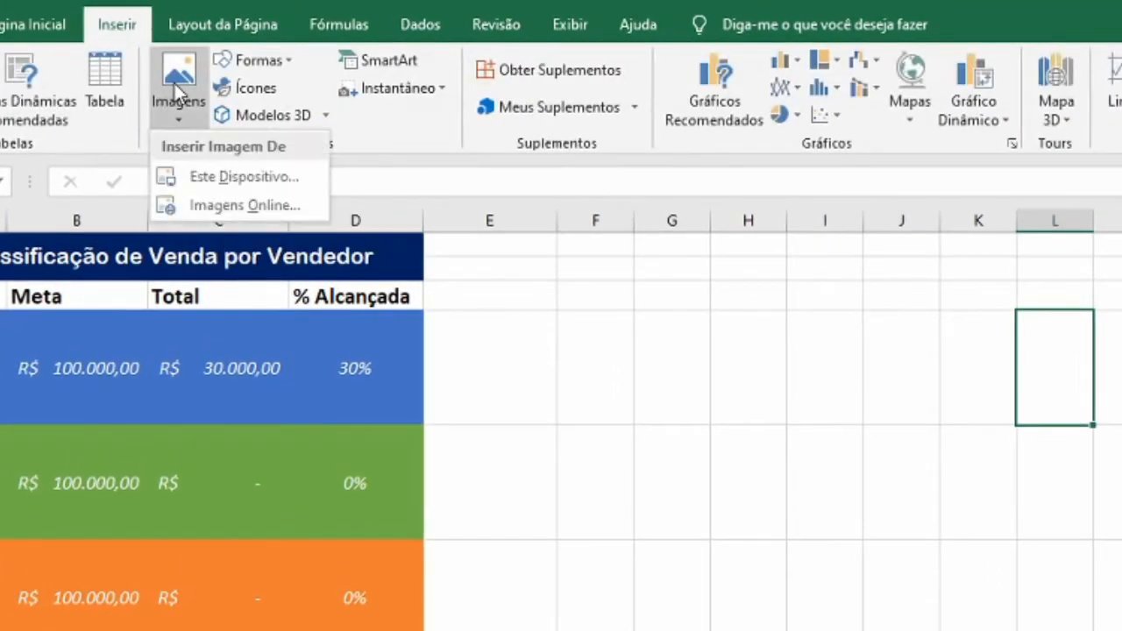
{"action": "left_click", "coordinate": [263, 177]}
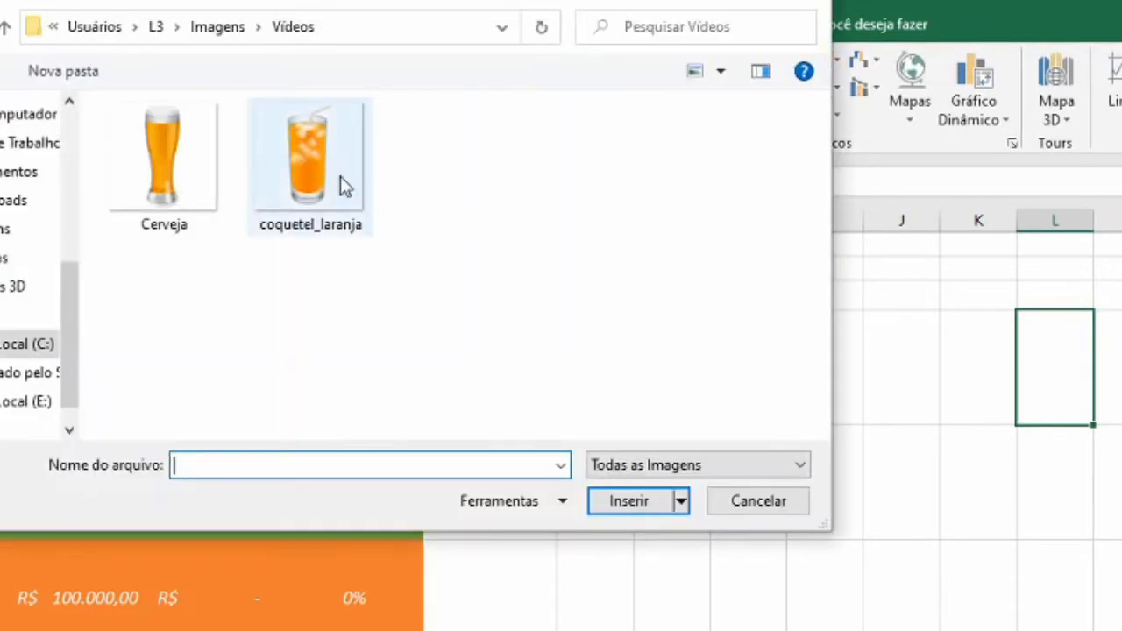
{"action": "left_click", "coordinate": [309, 175]}
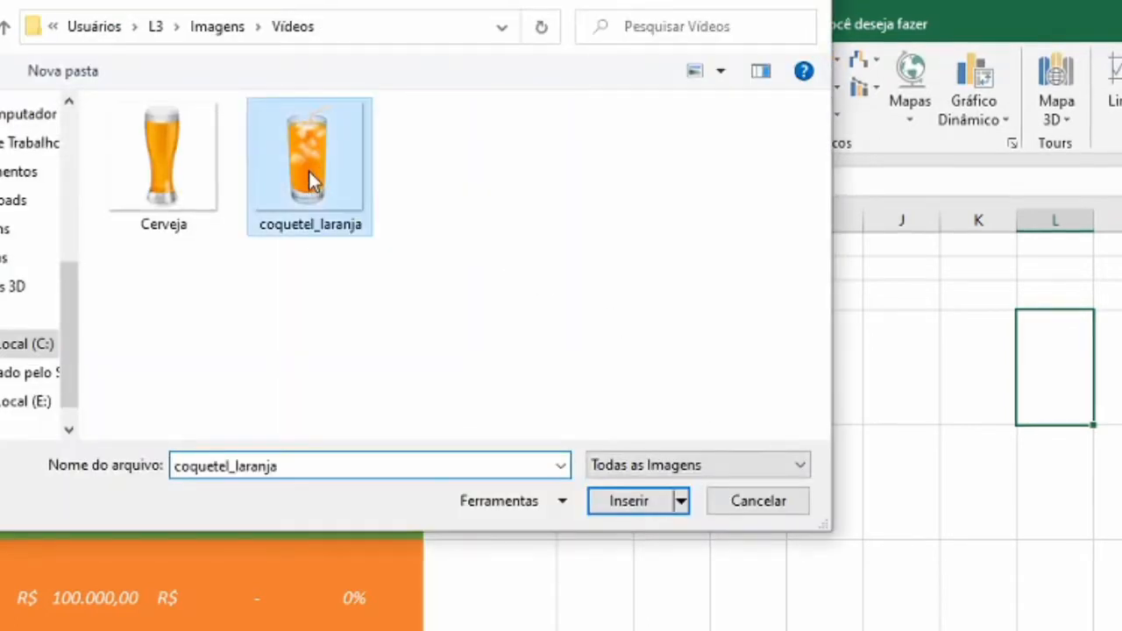
{"action": "left_click", "coordinate": [640, 506]}
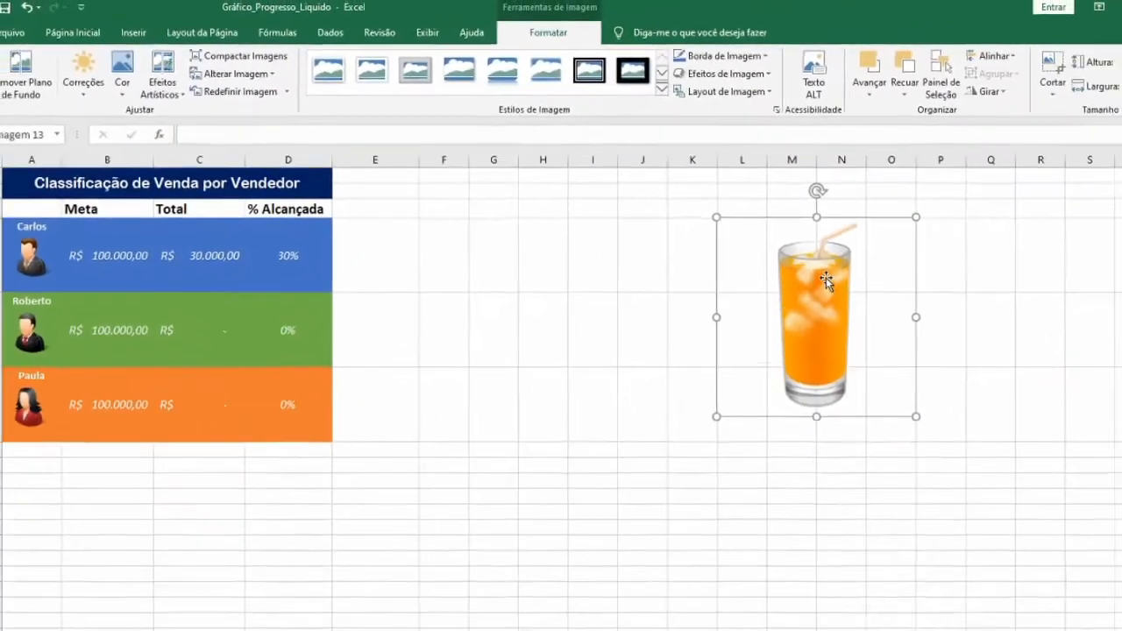
{"action": "left_click_drag", "start_coordinate": [825, 279], "coordinate": [1074, 354]}
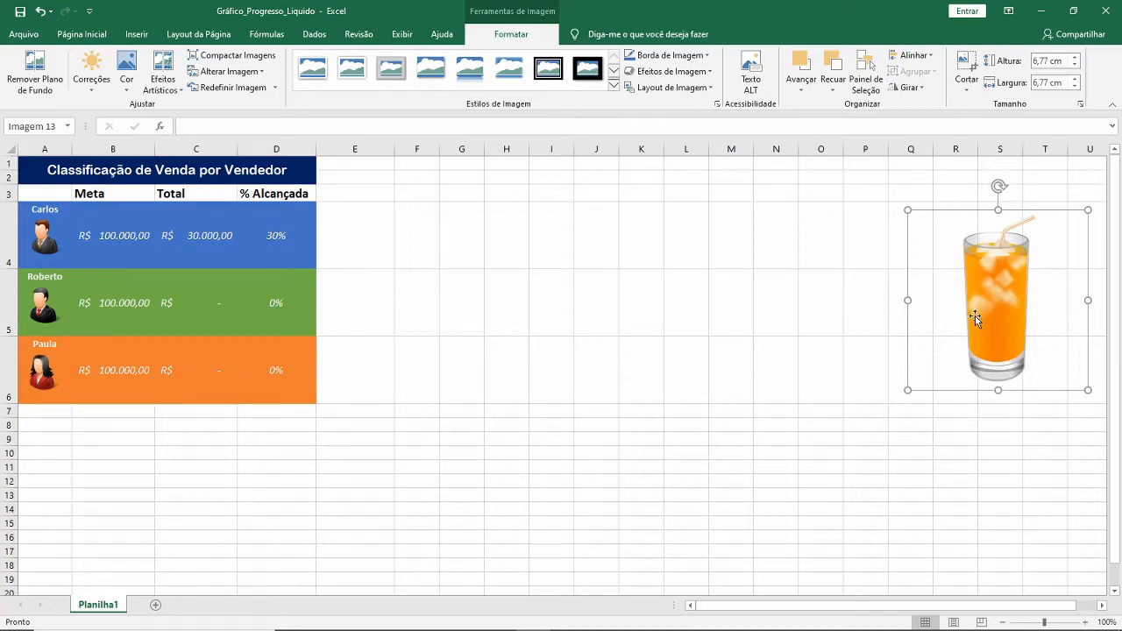
Duplicate the orange glass picture over columns M to P and apply the grayscale pencil-sketch artistic effect to the copy
{"action": "left_click_drag", "start_coordinate": [978, 321], "coordinate": [789, 291]}
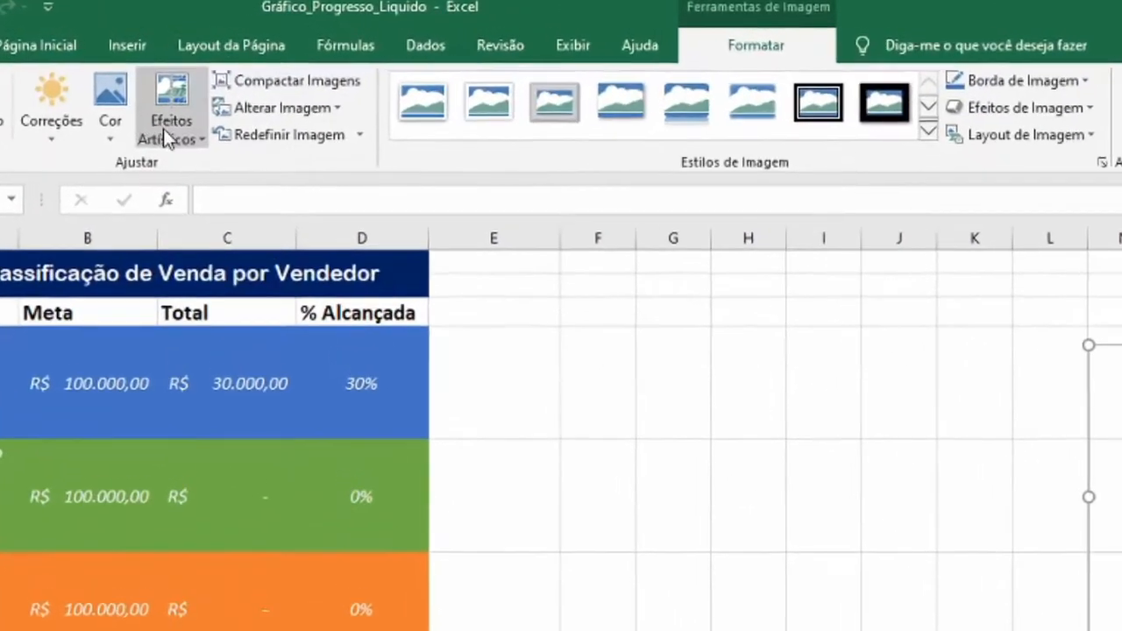
{"action": "left_click", "coordinate": [170, 133]}
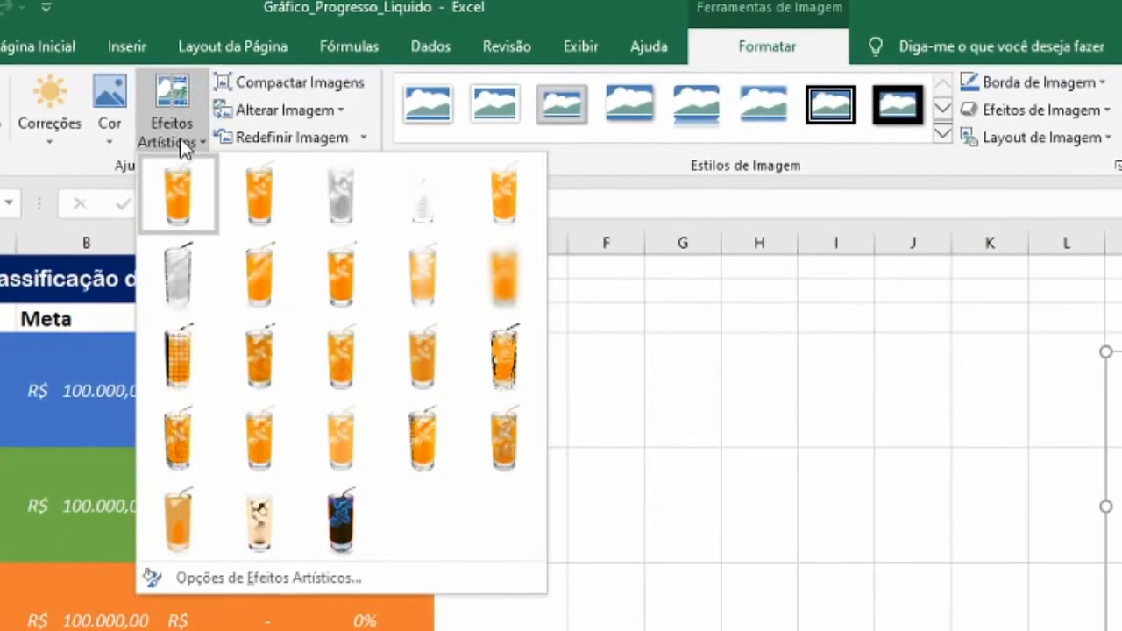
{"action": "left_click", "coordinate": [346, 214]}
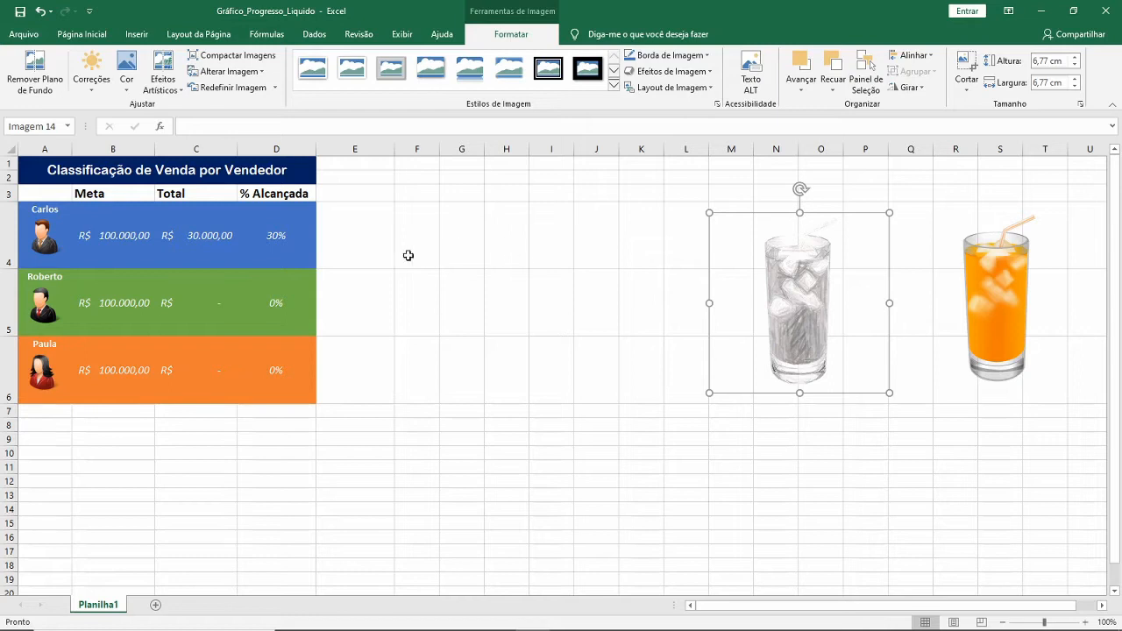
Insert a 2D clustered column chart from the sales table
{"action": "left_click", "coordinate": [212, 242]}
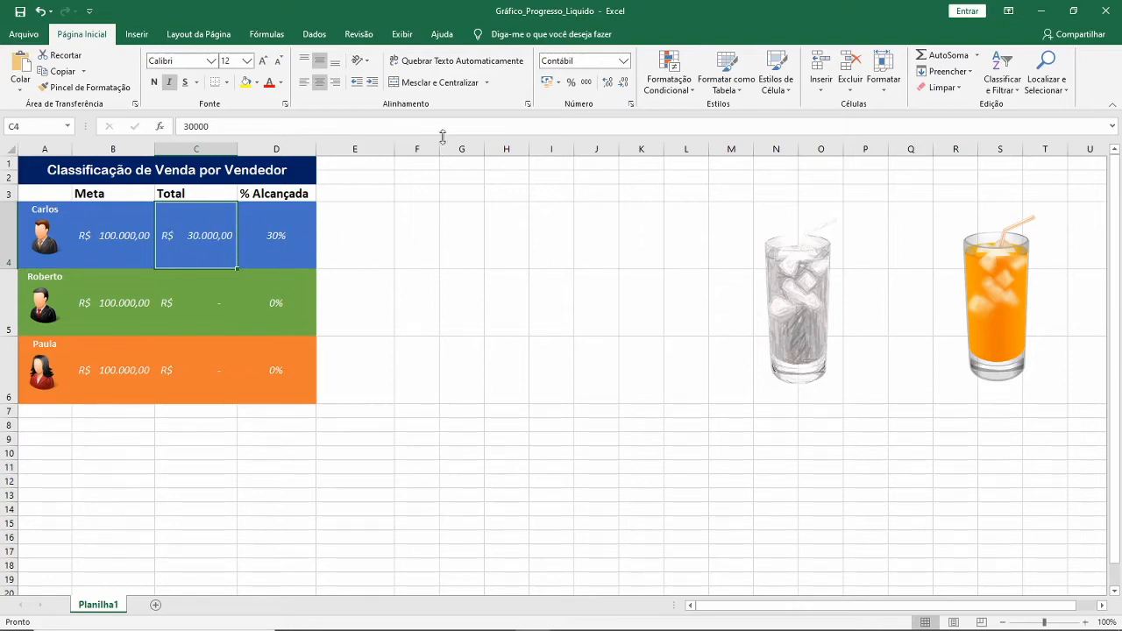
{"action": "left_click", "coordinate": [137, 34]}
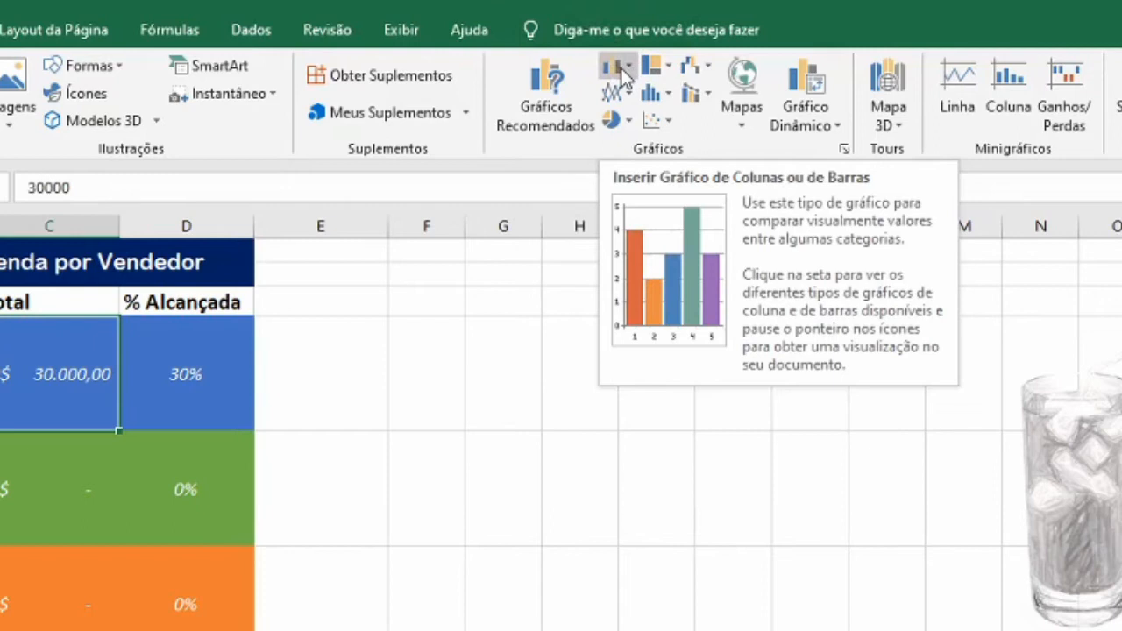
{"action": "left_click", "coordinate": [624, 67]}
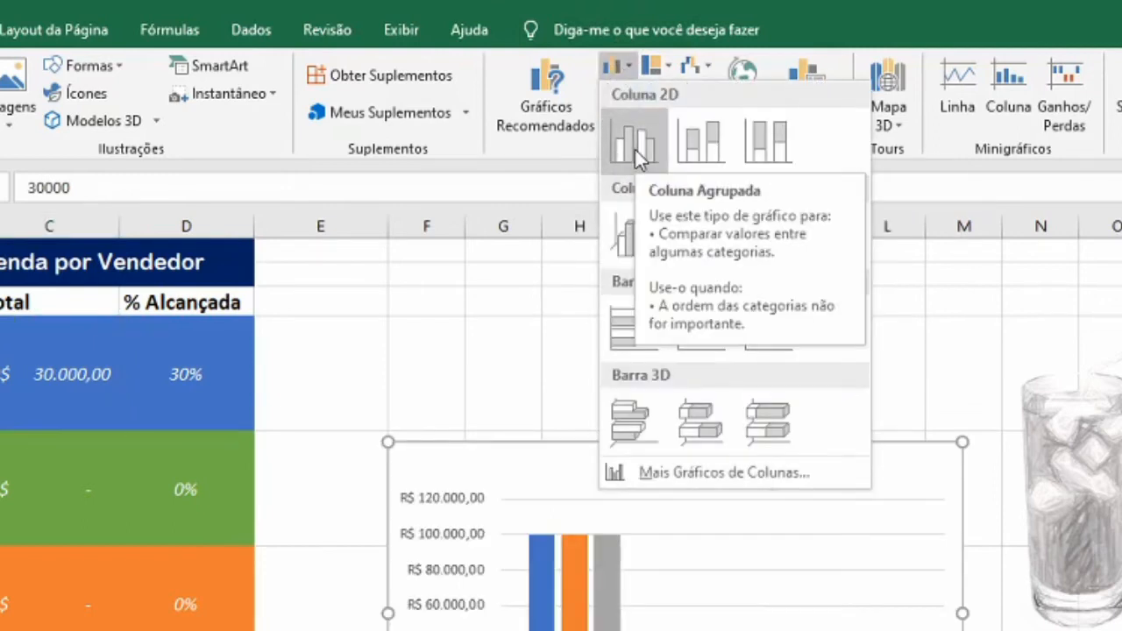
{"action": "left_click", "coordinate": [635, 148]}
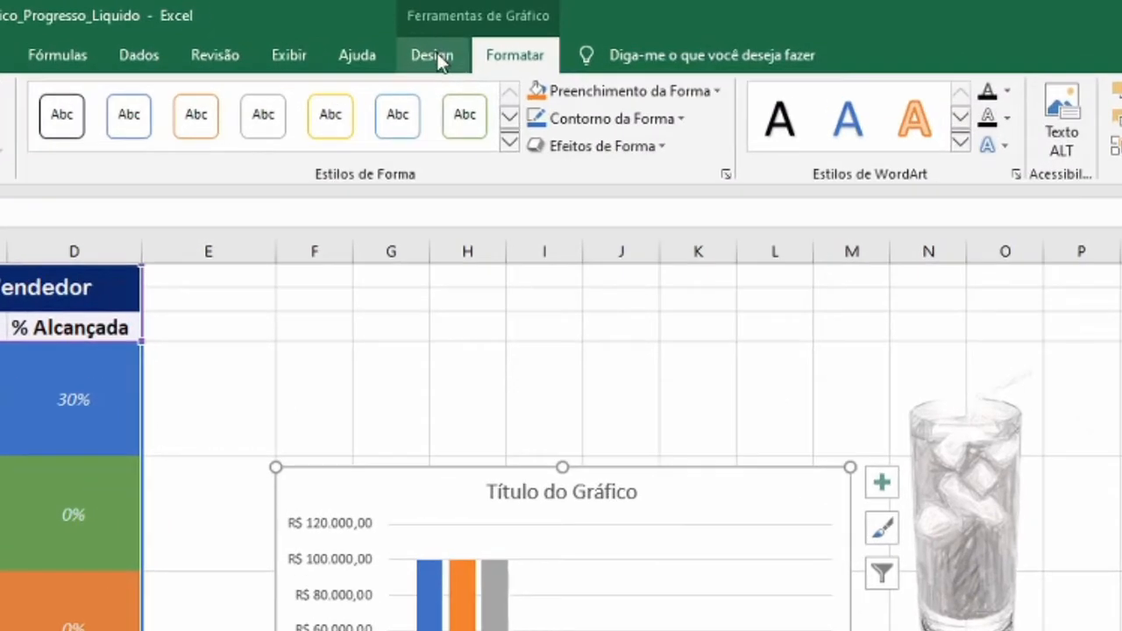
Change the chart's data range to cell D4 only, the first seller's % Alcançada
{"action": "left_click", "coordinate": [434, 55]}
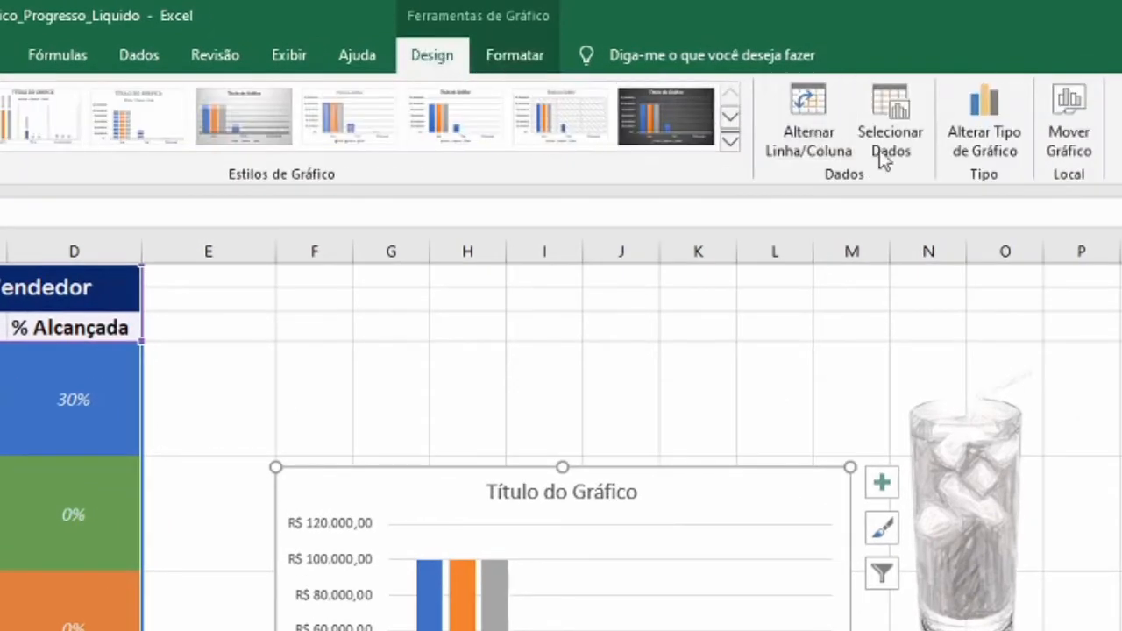
{"action": "left_click", "coordinate": [896, 114]}
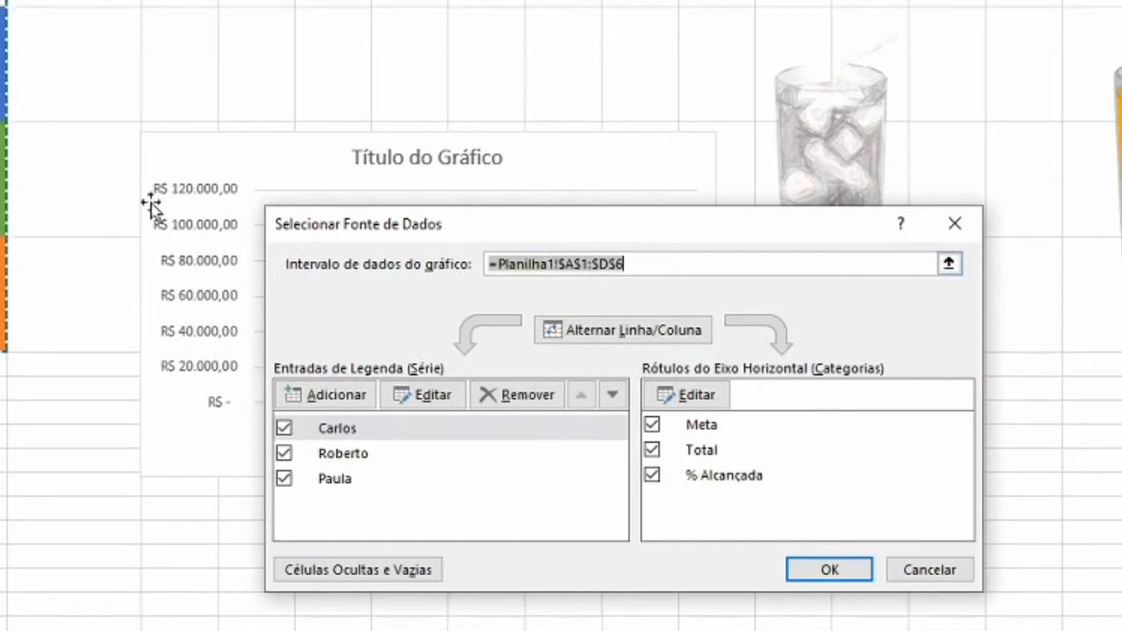
{"action": "left_click", "coordinate": [35, 110]}
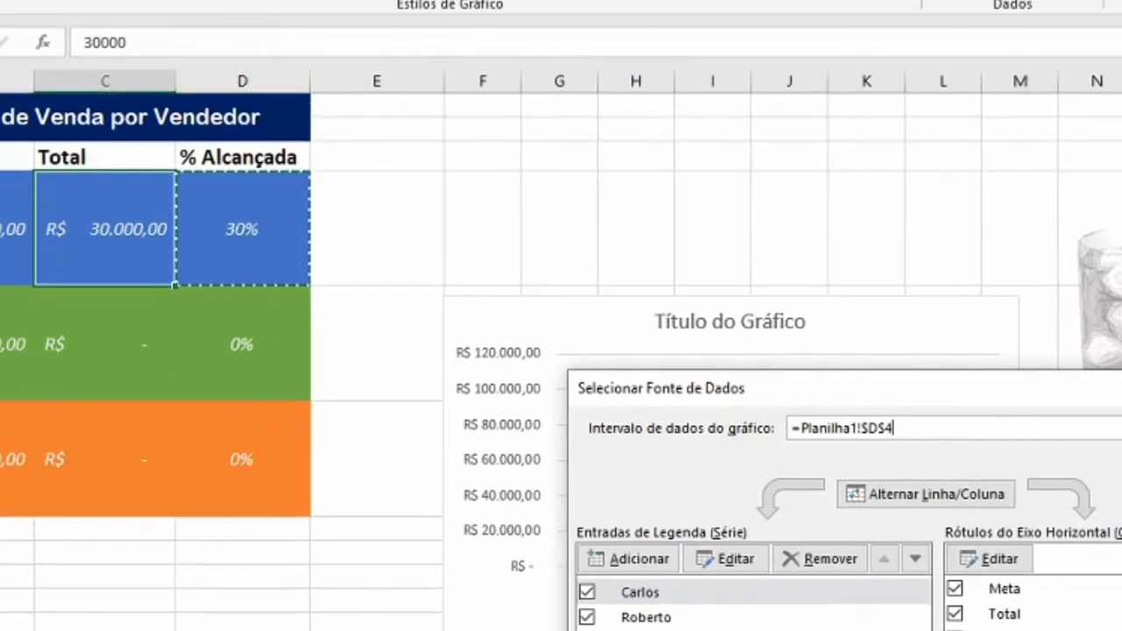
{"action": "key", "text": "Return"}
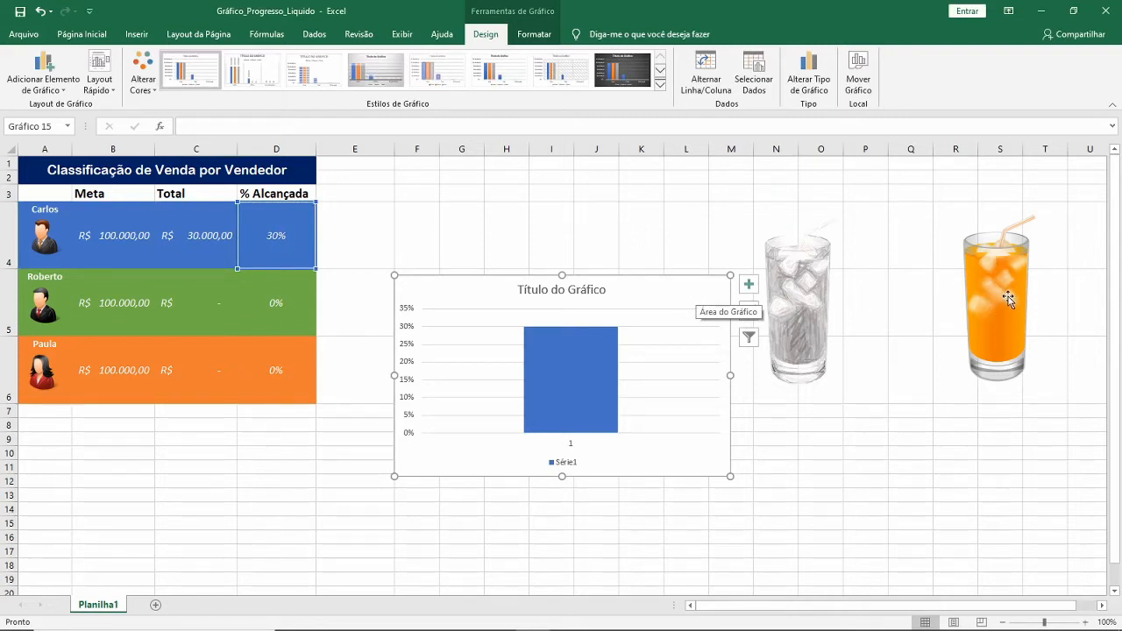
Copy the orange glass picture and paste it as the fill of the chart's column
{"action": "mouse_move", "coordinate": [562, 374]}
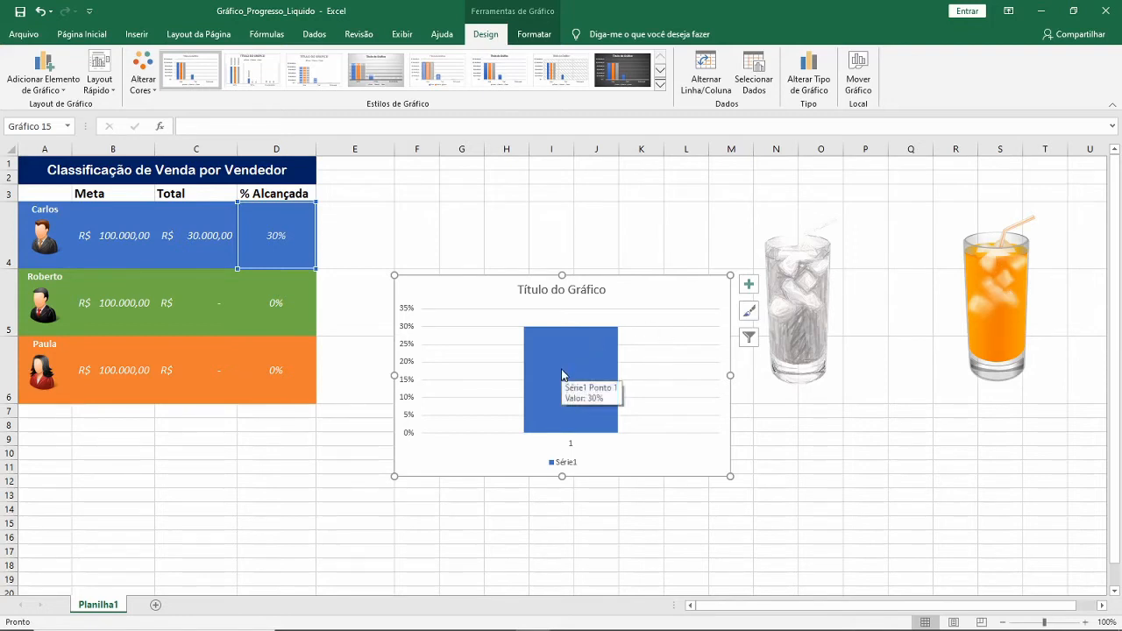
{"action": "left_click", "coordinate": [1022, 310]}
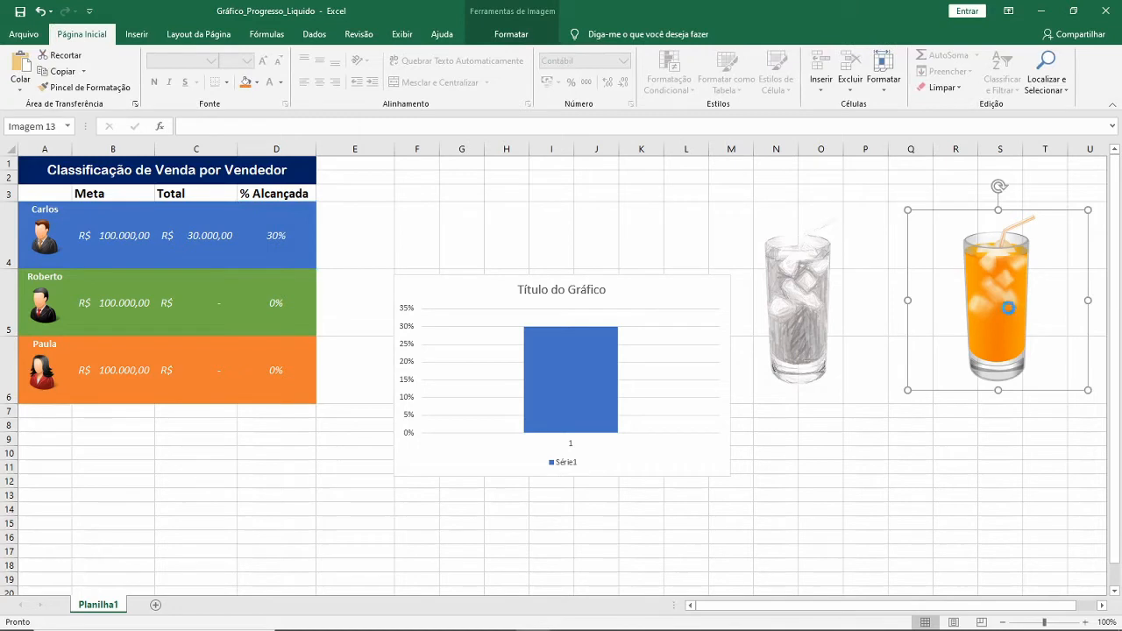
{"action": "left_click", "coordinate": [566, 377]}
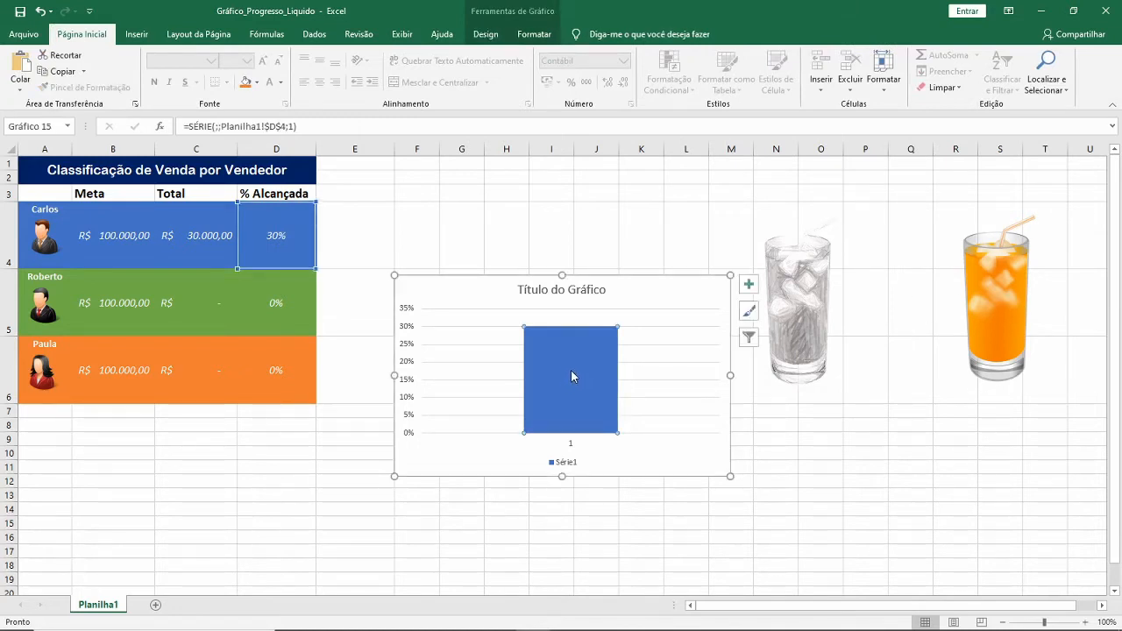
{"action": "key", "text": "ctrl+v"}
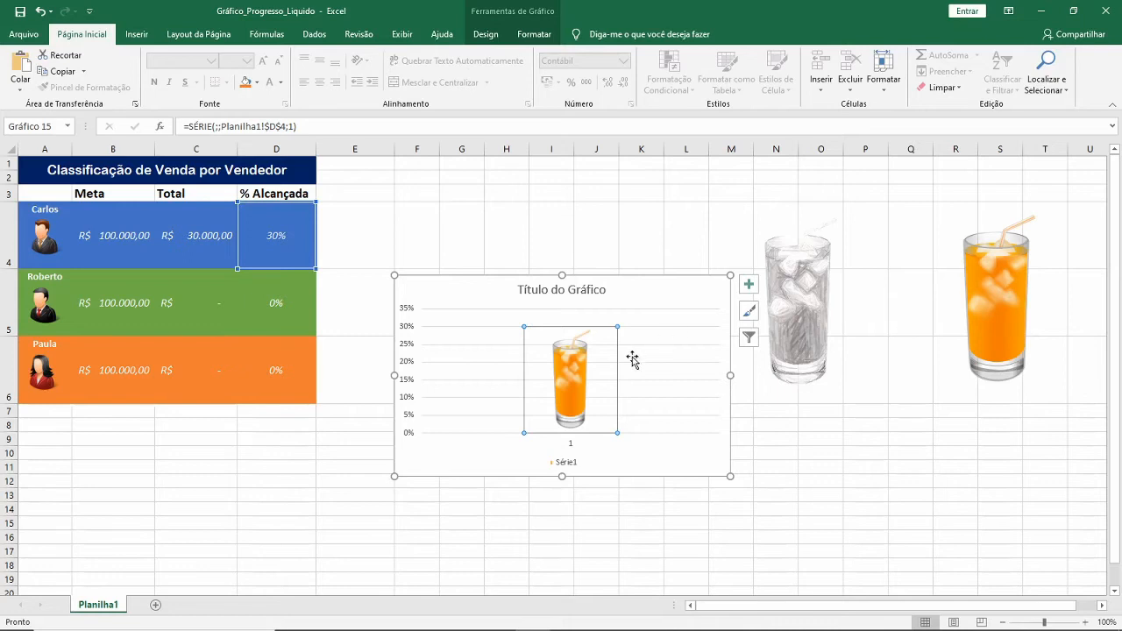
{"action": "mouse_move", "coordinate": [575, 392]}
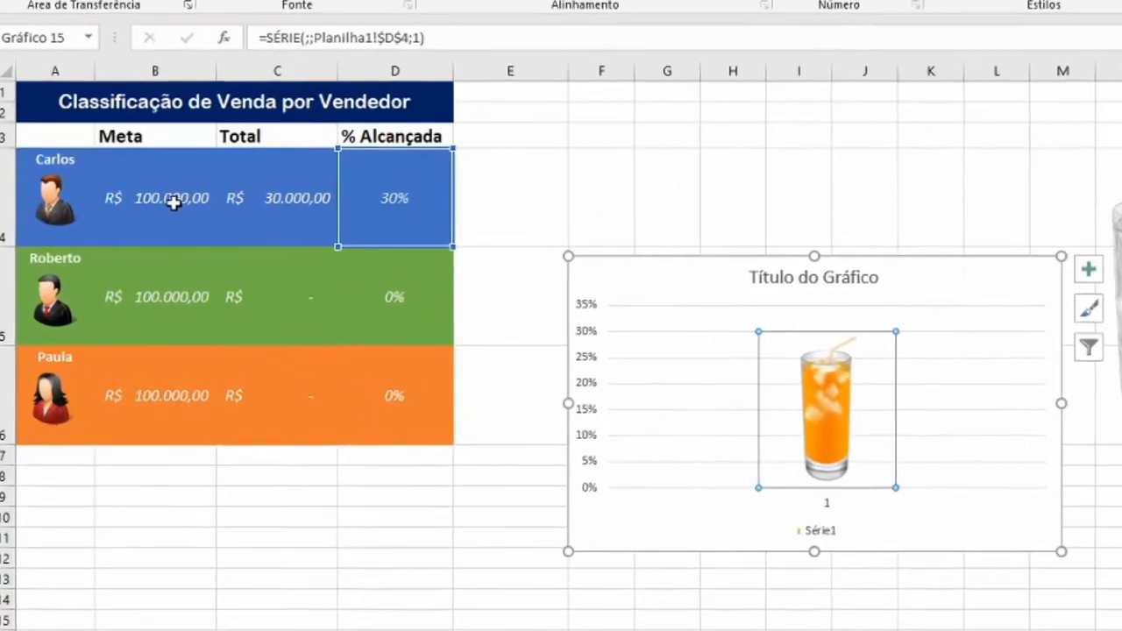
Set the first seller's total sales in C4 to 100000
{"action": "left_click", "coordinate": [306, 202]}
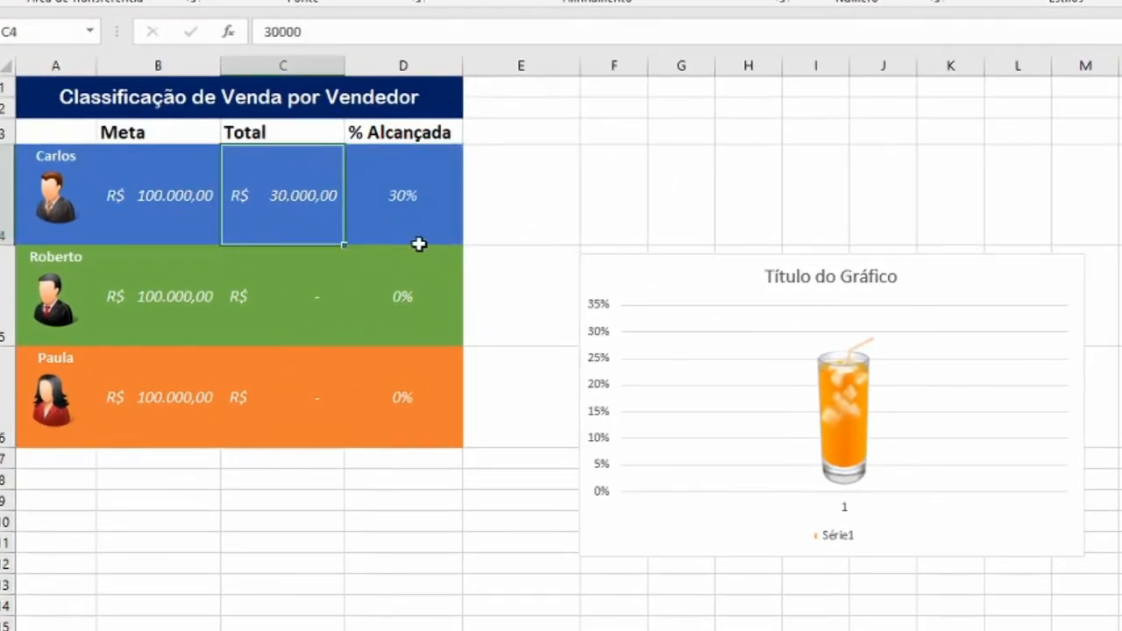
{"action": "left_click", "coordinate": [419, 236]}
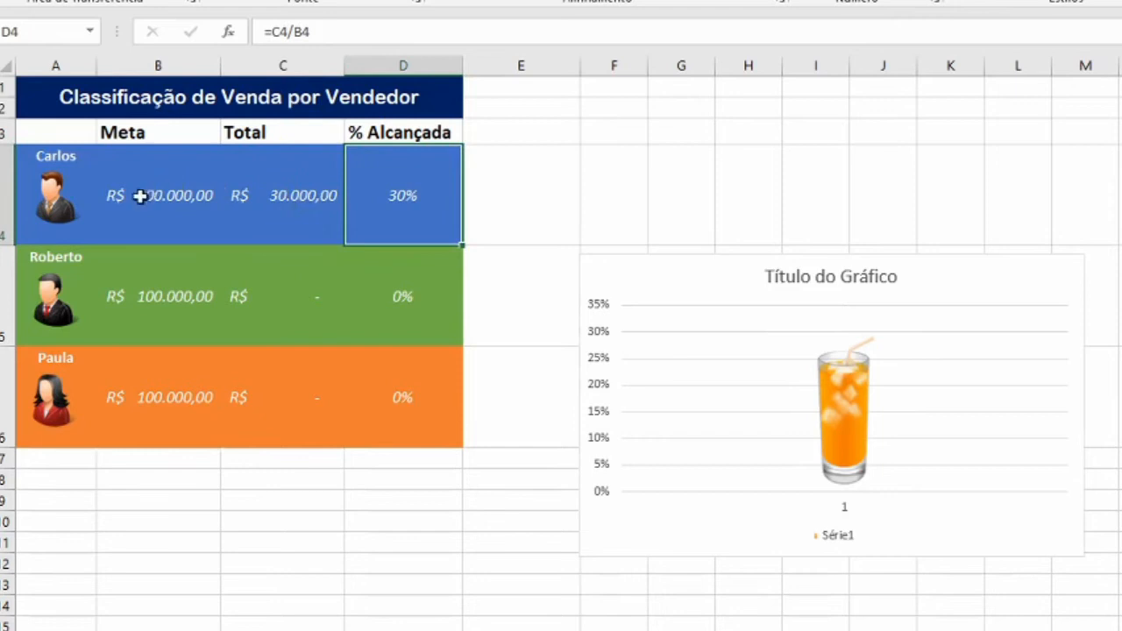
{"action": "left_click", "coordinate": [290, 201]}
{"action": "type", "text": "100.000"}
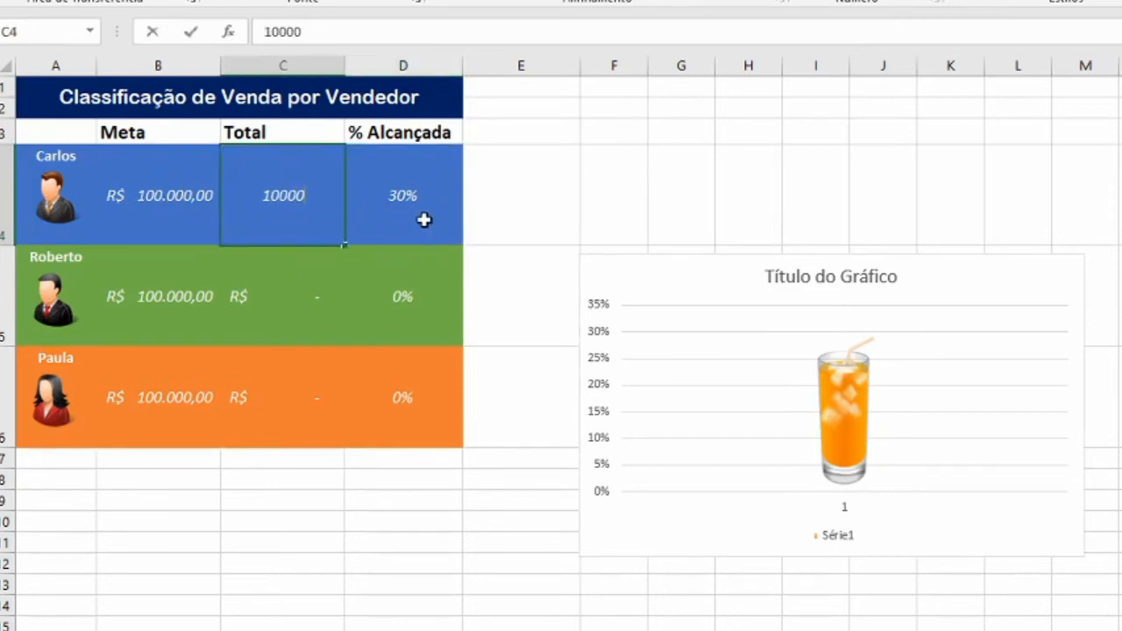
{"action": "key", "text": "Return"}
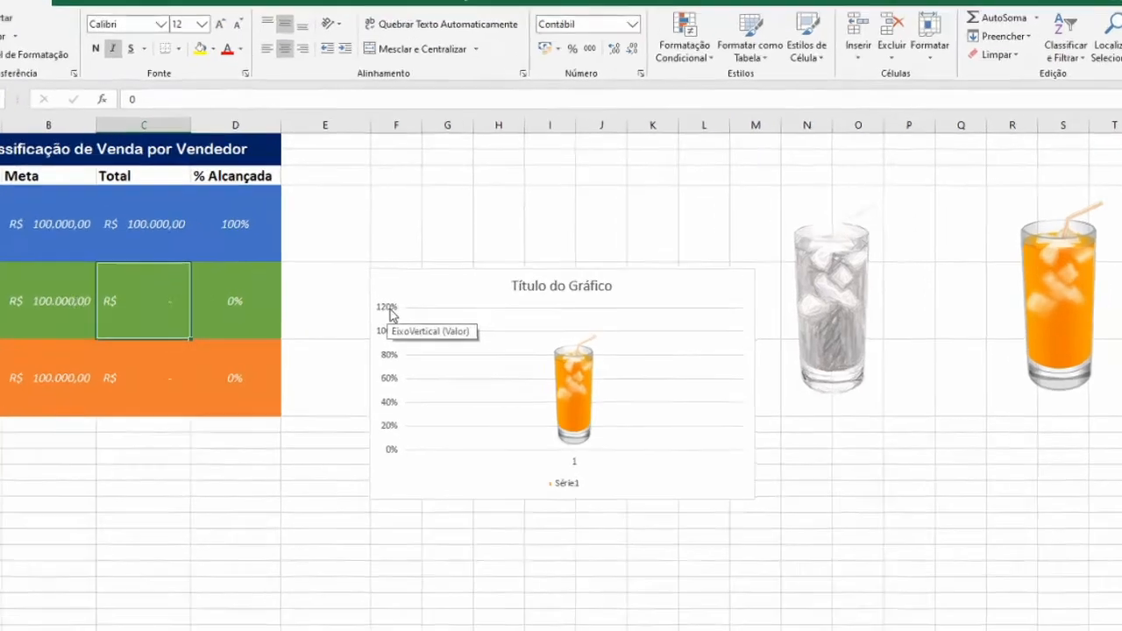
Set the maximum bound of the chart's vertical axis to 1
{"action": "right_click", "coordinate": [409, 314]}
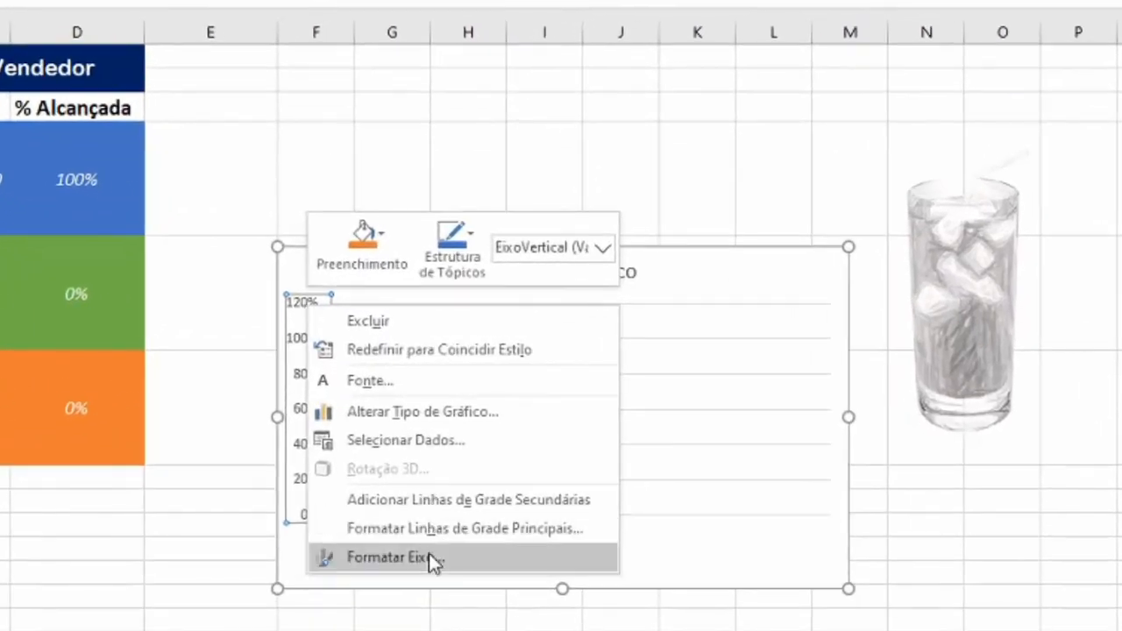
{"action": "left_click", "coordinate": [432, 565]}
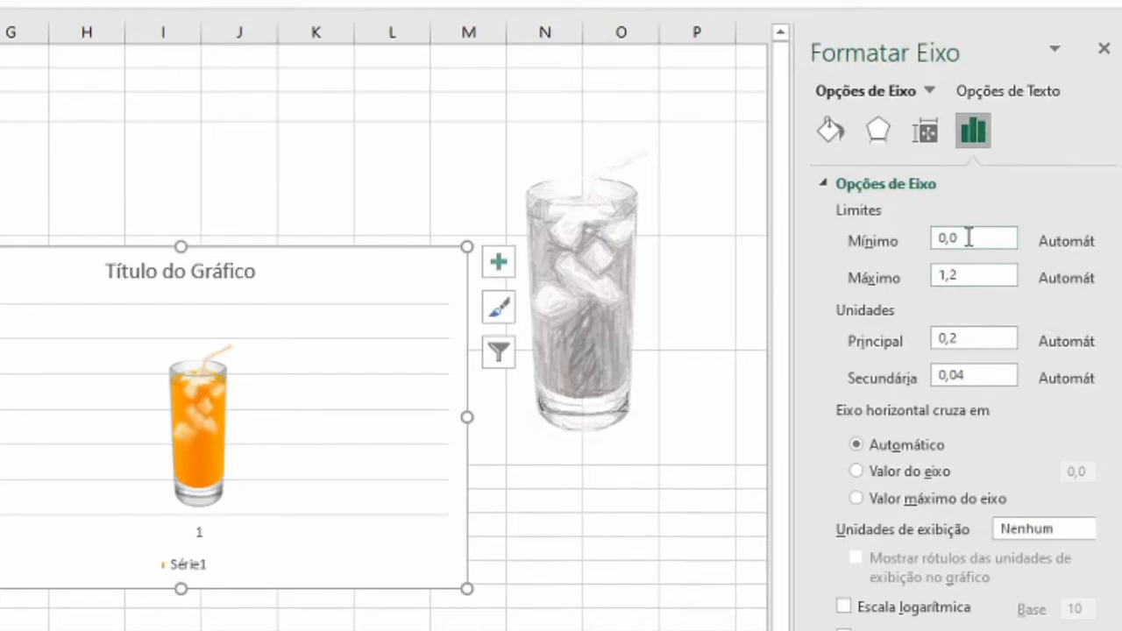
{"action": "left_click_drag", "start_coordinate": [980, 282], "coordinate": [906, 286]}
{"action": "type", "text": "1"}
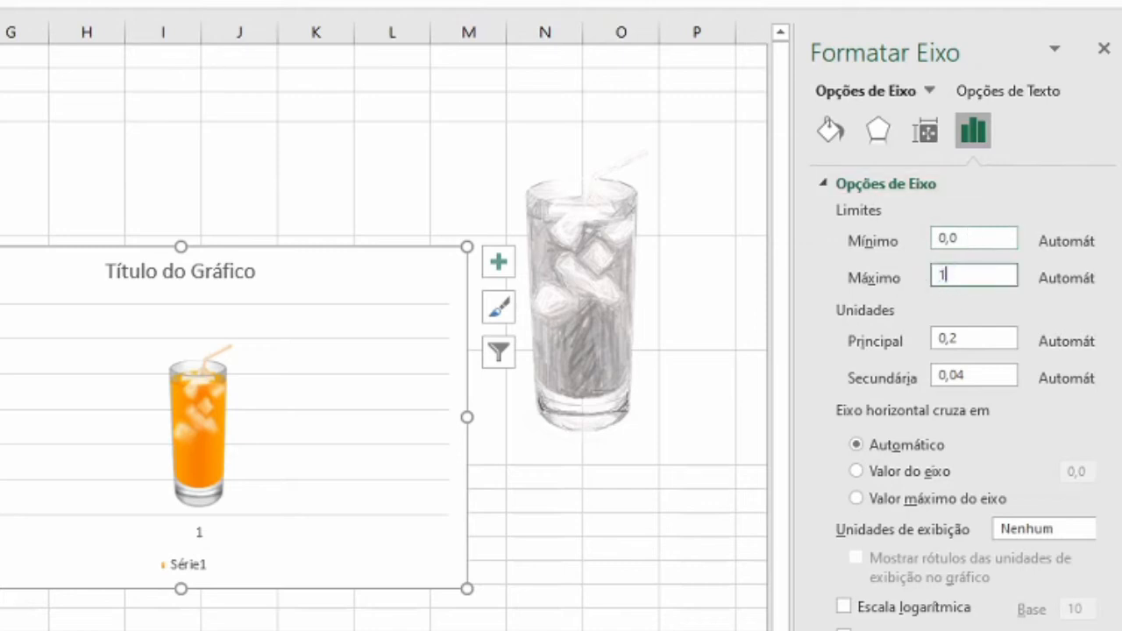
{"action": "key", "text": "Return"}
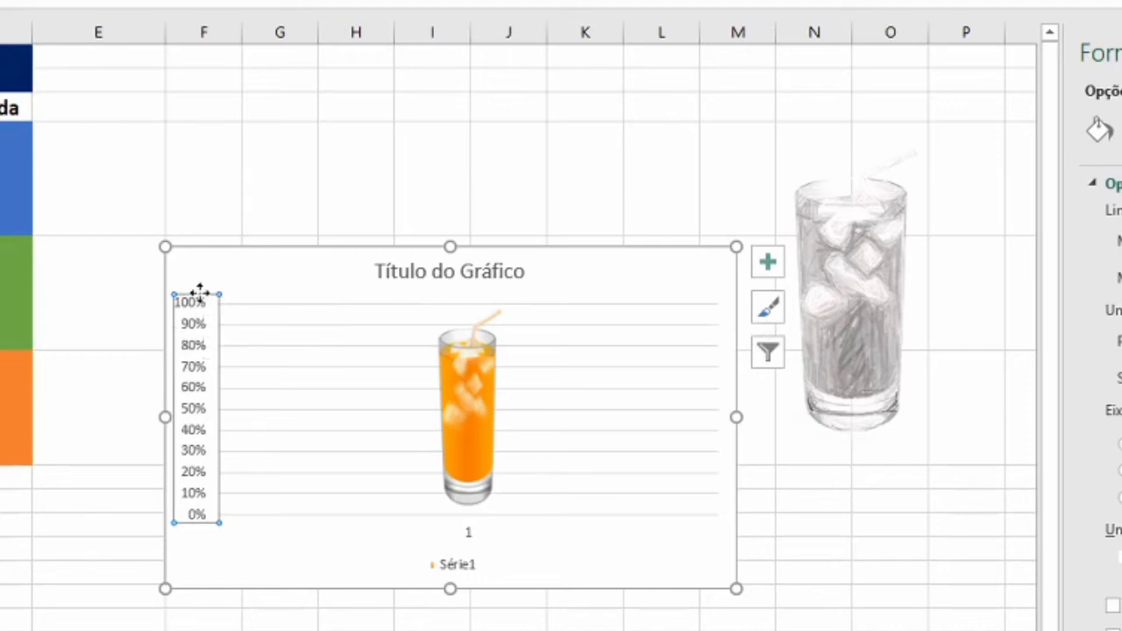
Delete the chart's vertical axis, title, legend and horizontal axis
{"action": "key", "text": "Delete"}
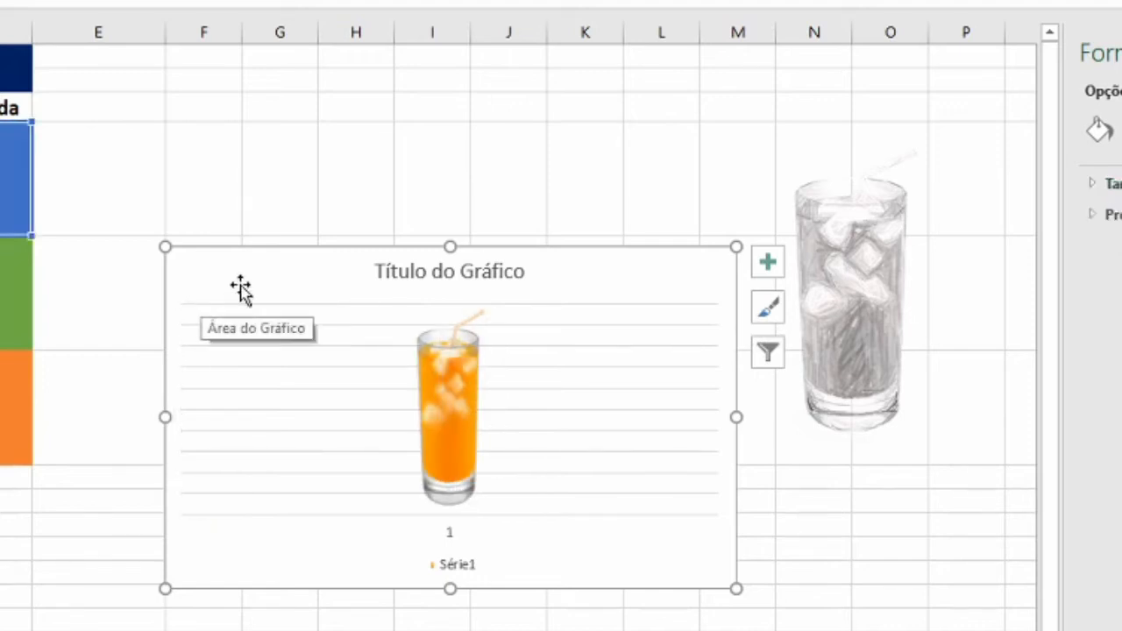
{"action": "left_click", "coordinate": [449, 271]}
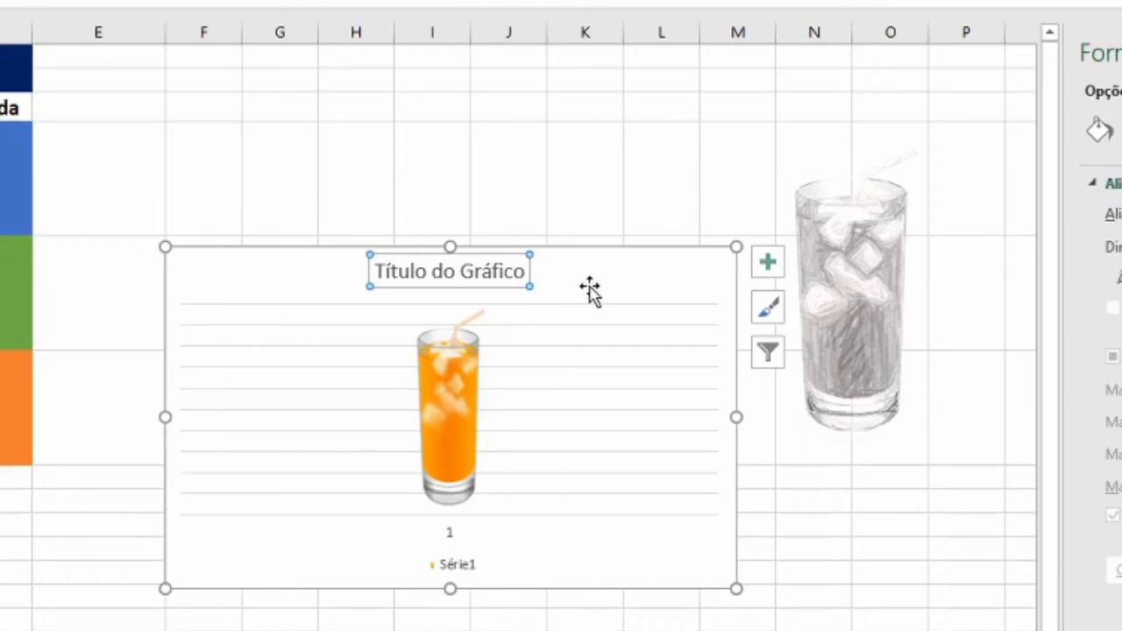
{"action": "key", "text": "Delete"}
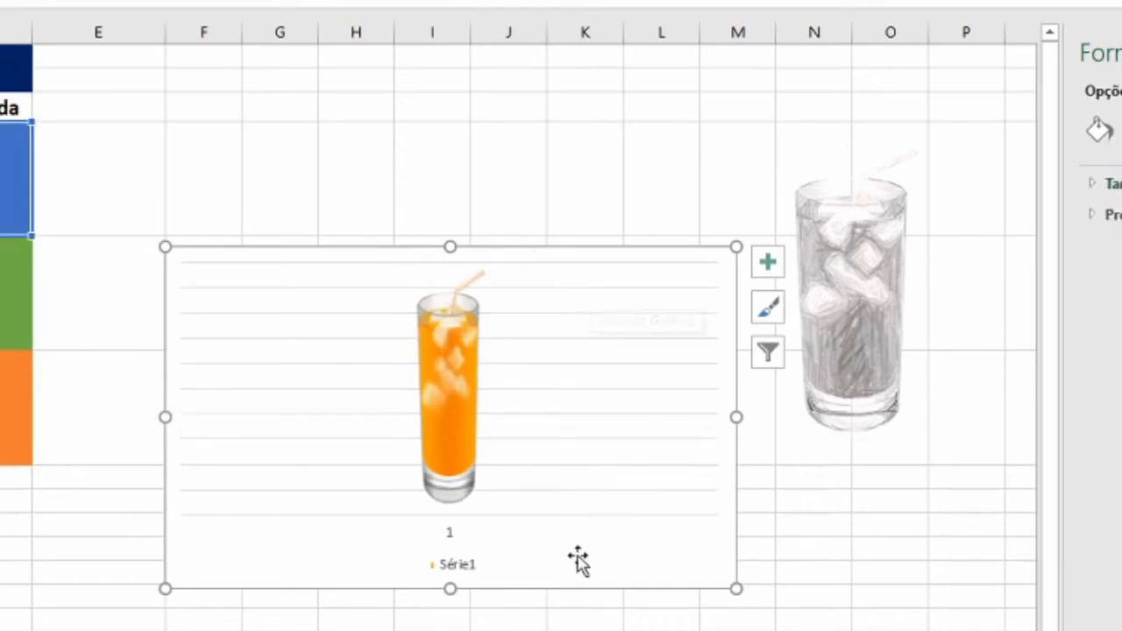
{"action": "left_click", "coordinate": [462, 568]}
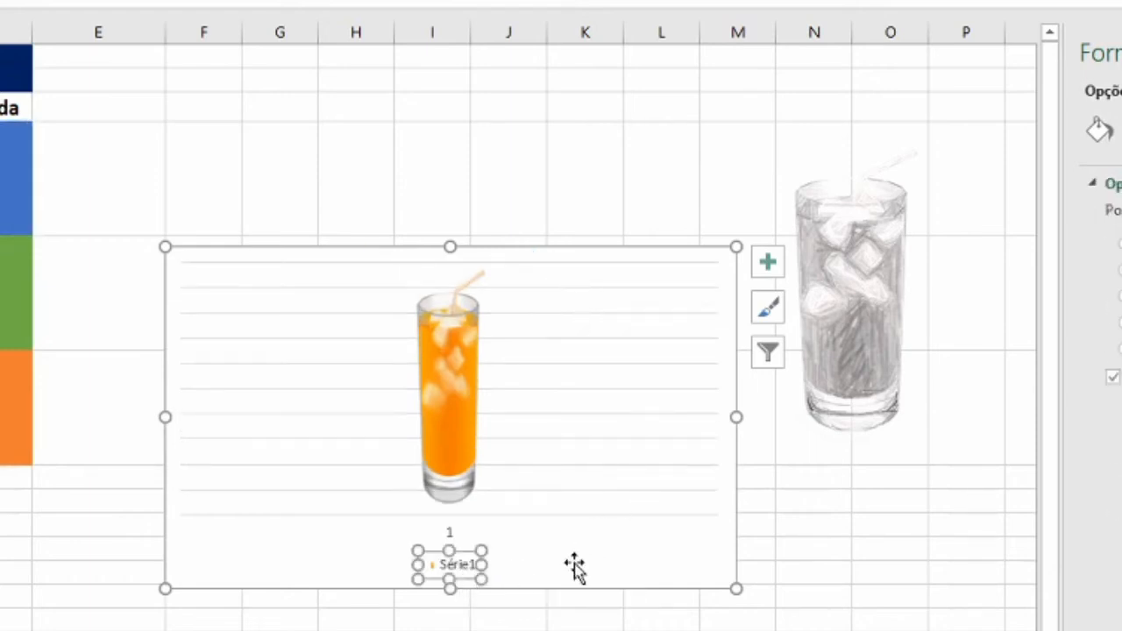
{"action": "key", "text": "Delete"}
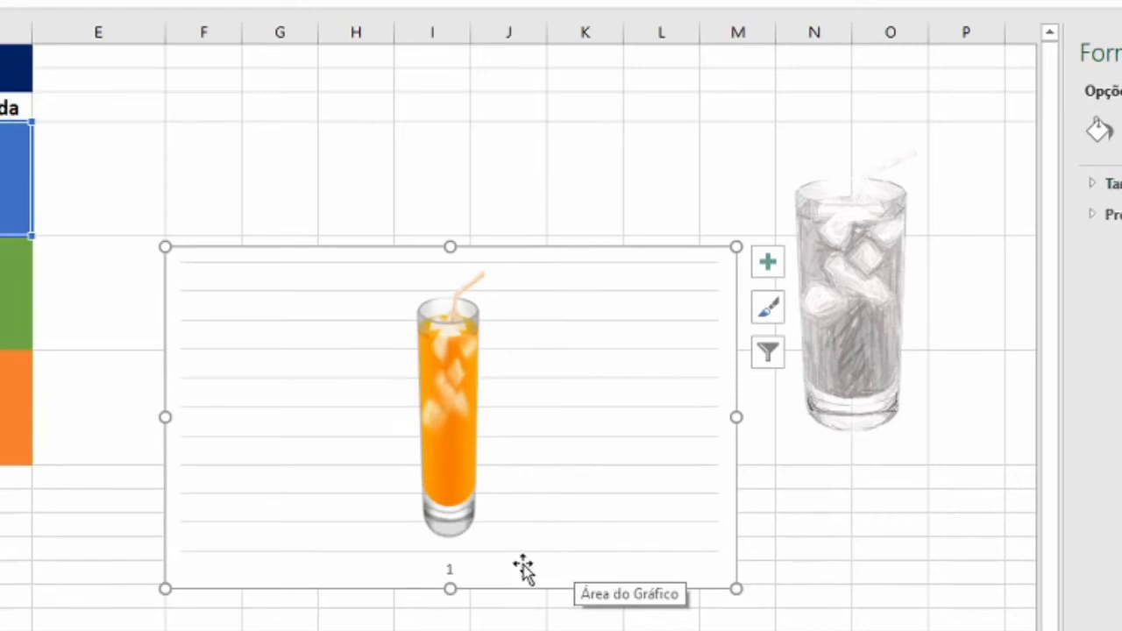
{"action": "left_click", "coordinate": [454, 576]}
{"action": "key", "text": "Delete"}
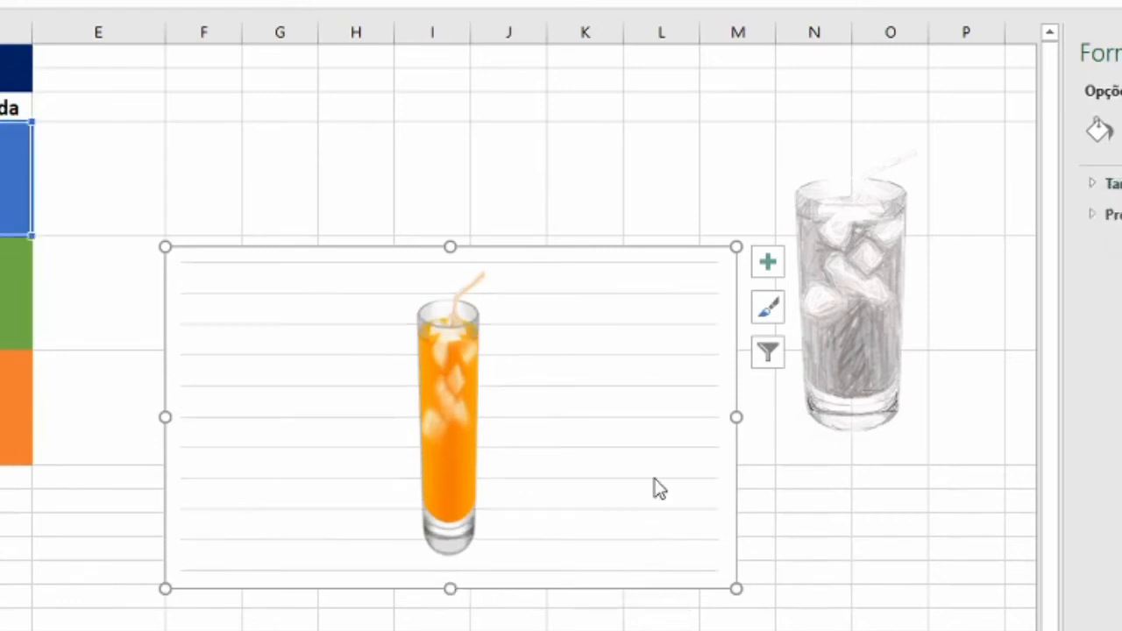
Remove the main horizontal gridlines from the chart
{"action": "left_click", "coordinate": [231, 268]}
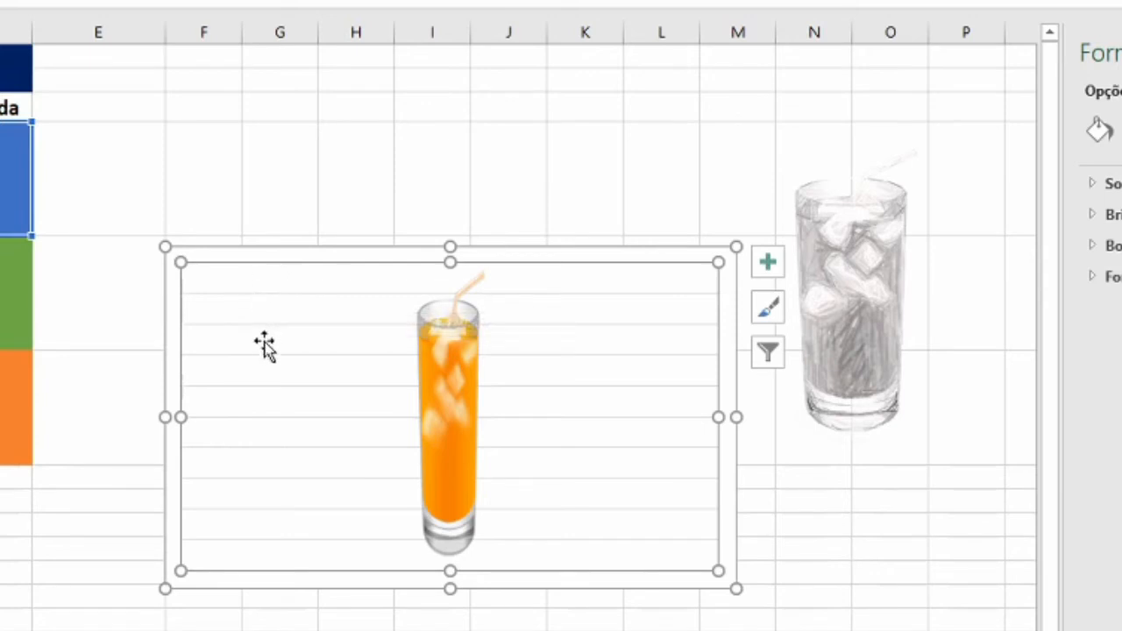
{"action": "right_click", "coordinate": [249, 298]}
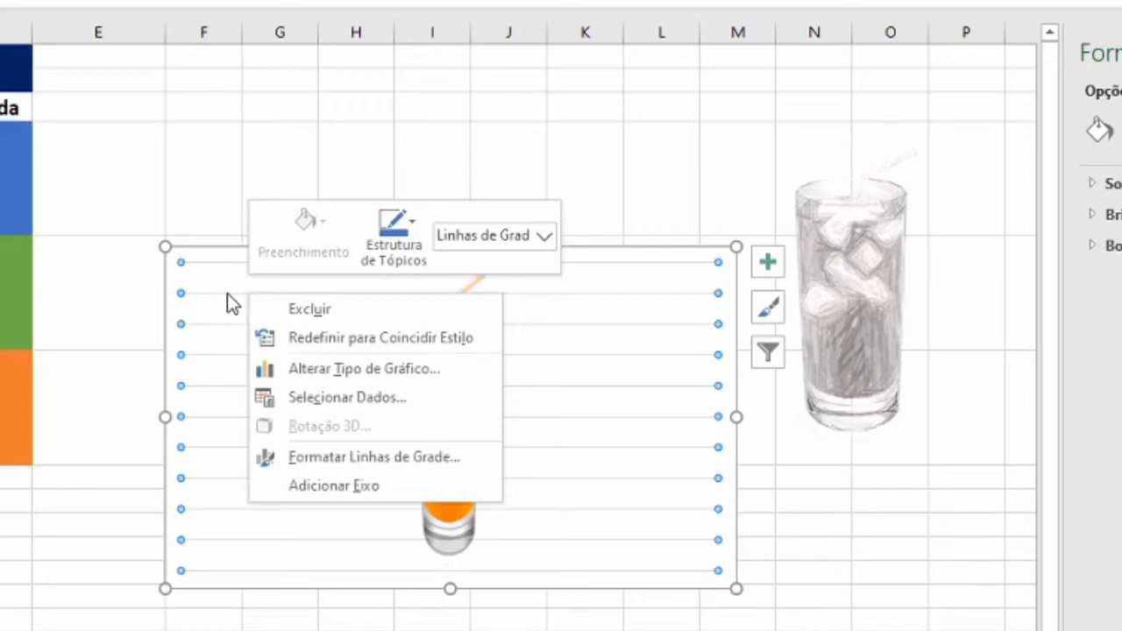
{"action": "key", "text": "Escape"}
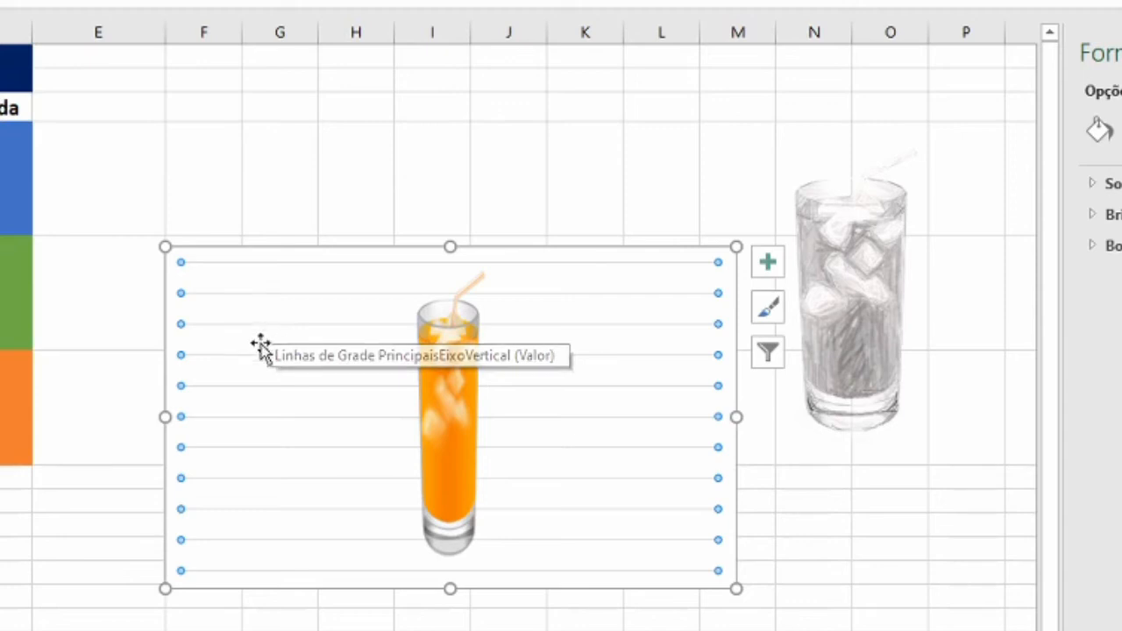
{"action": "key", "text": "Escape"}
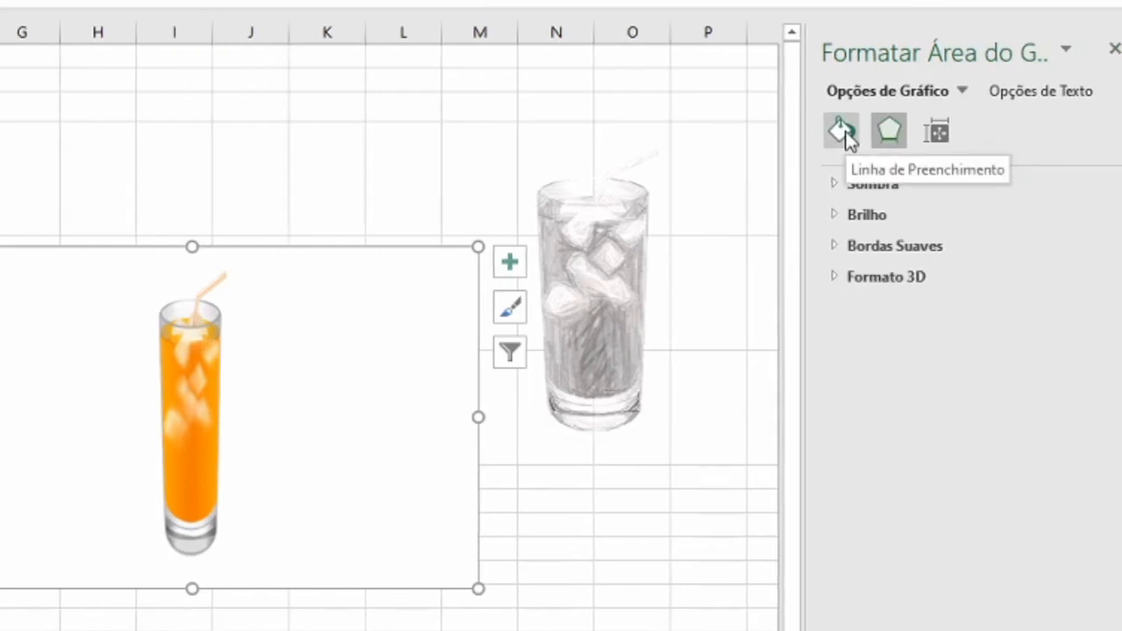
Format the chart area with no fill and no border line
{"action": "left_click", "coordinate": [843, 131]}
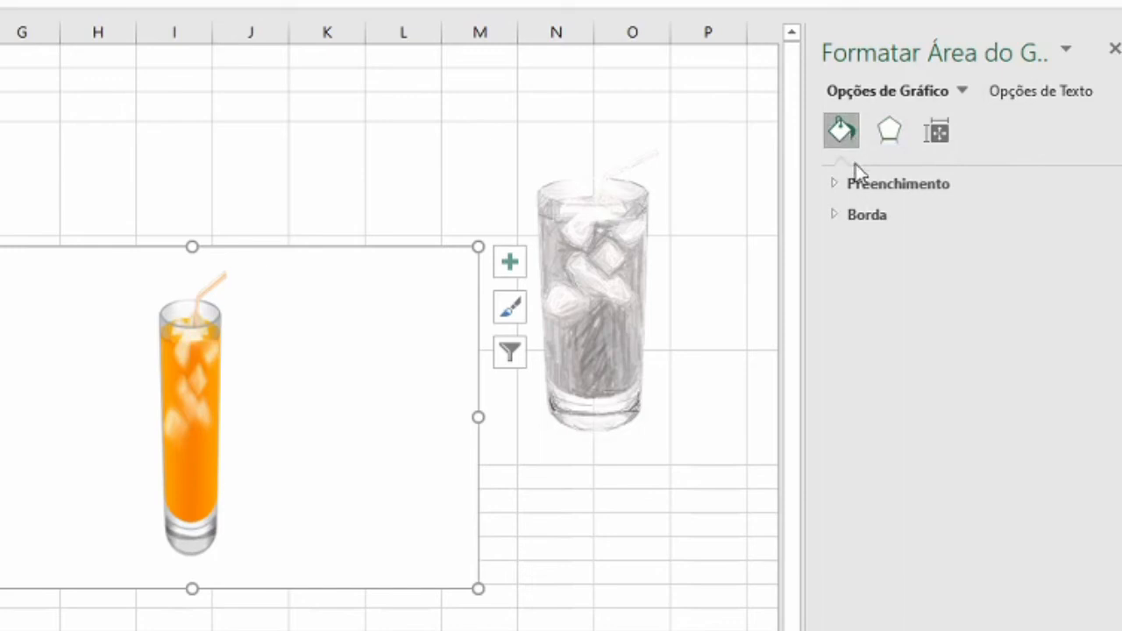
{"action": "left_click", "coordinate": [842, 186]}
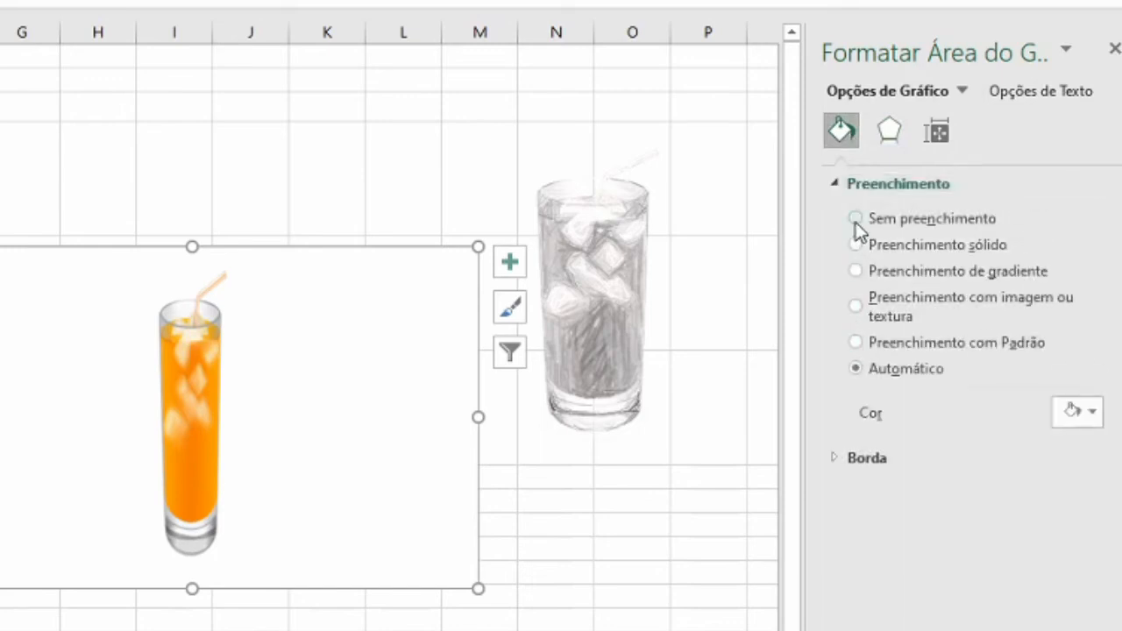
{"action": "left_click", "coordinate": [855, 220]}
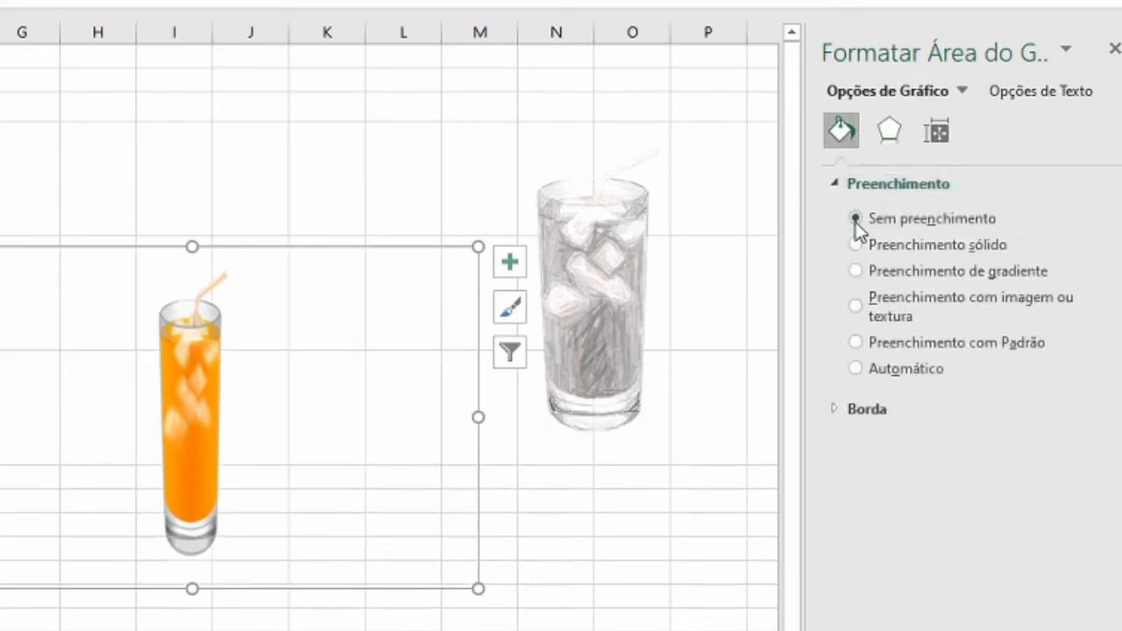
{"action": "left_click", "coordinate": [836, 410]}
{"action": "left_click", "coordinate": [856, 444]}
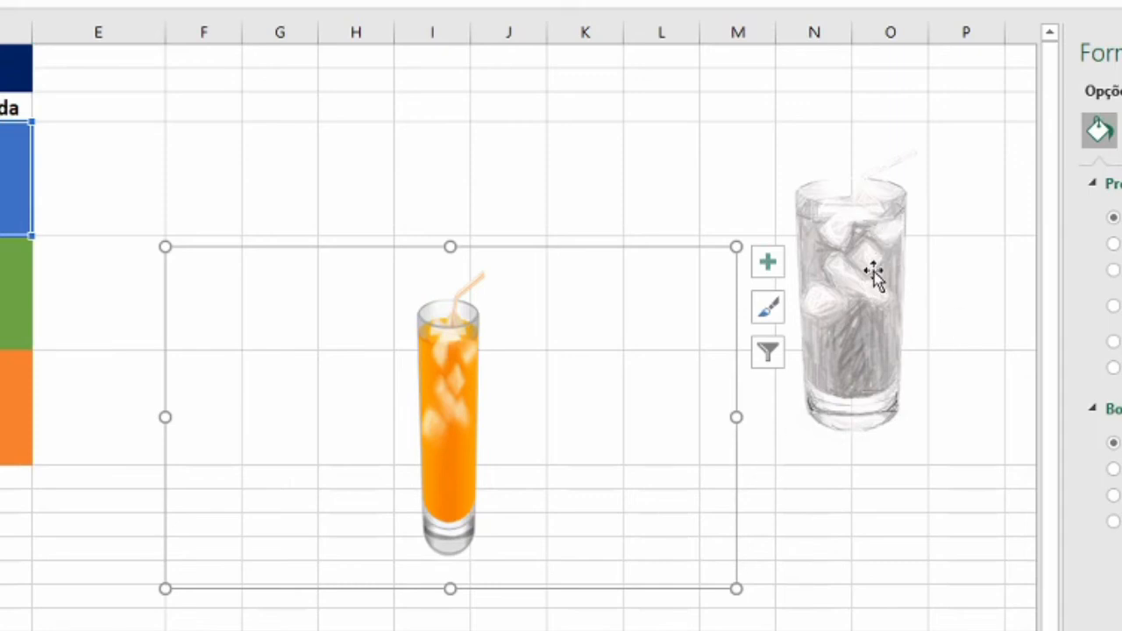
Move the grey glass picture next to the sales table and set its height to 2,5 cm
{"action": "left_click", "coordinate": [898, 366]}
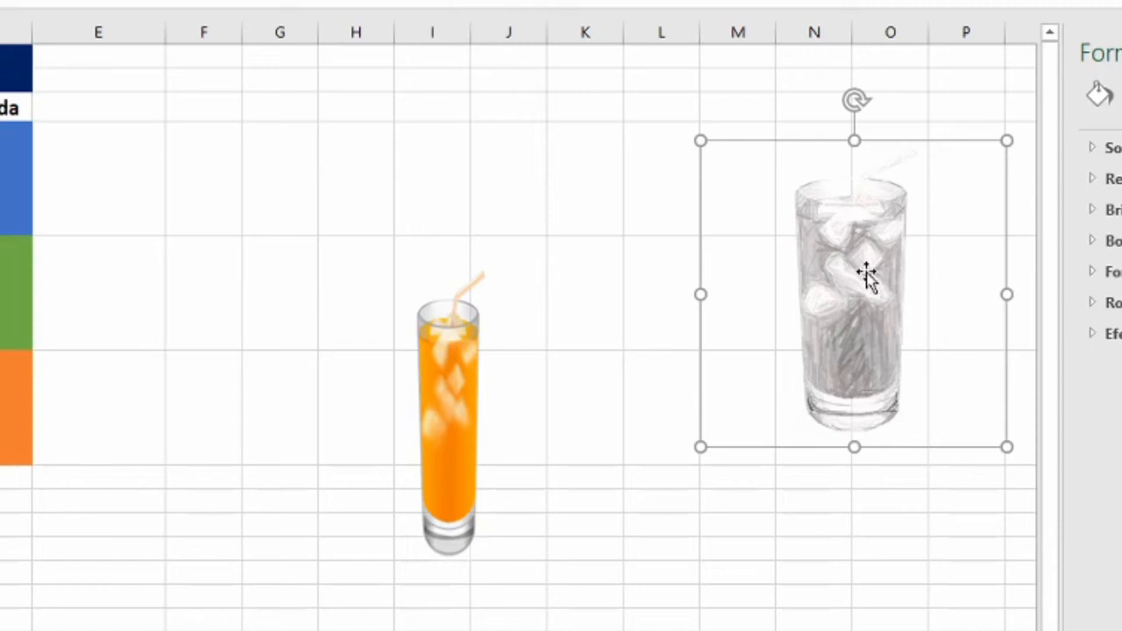
{"action": "left_click_drag", "start_coordinate": [868, 319], "coordinate": [146, 272]}
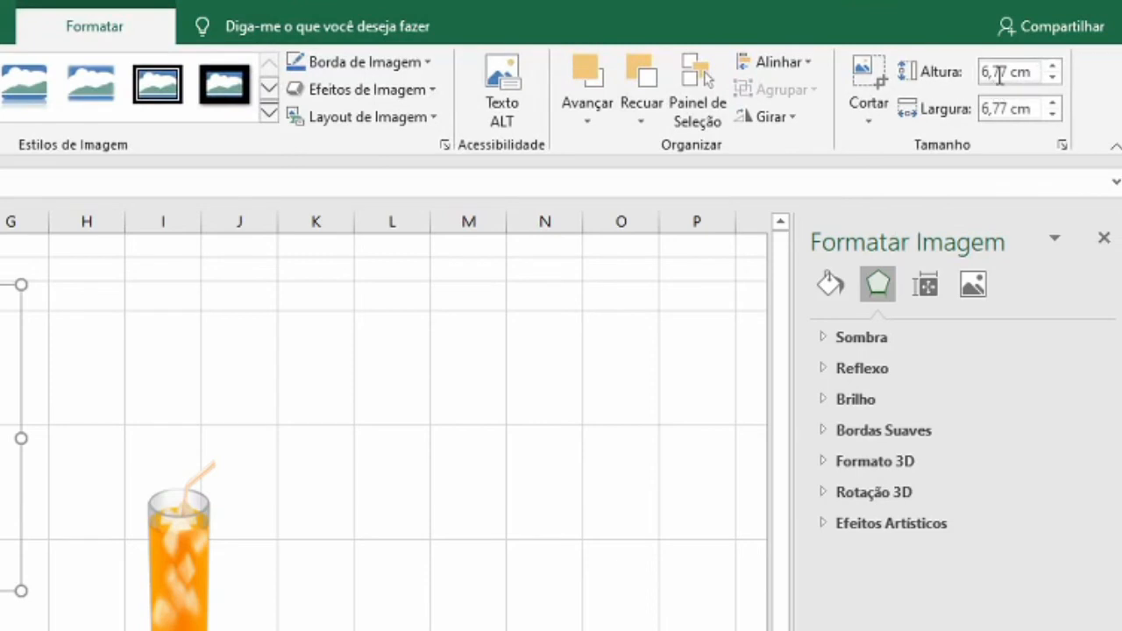
{"action": "left_click", "coordinate": [1001, 72]}
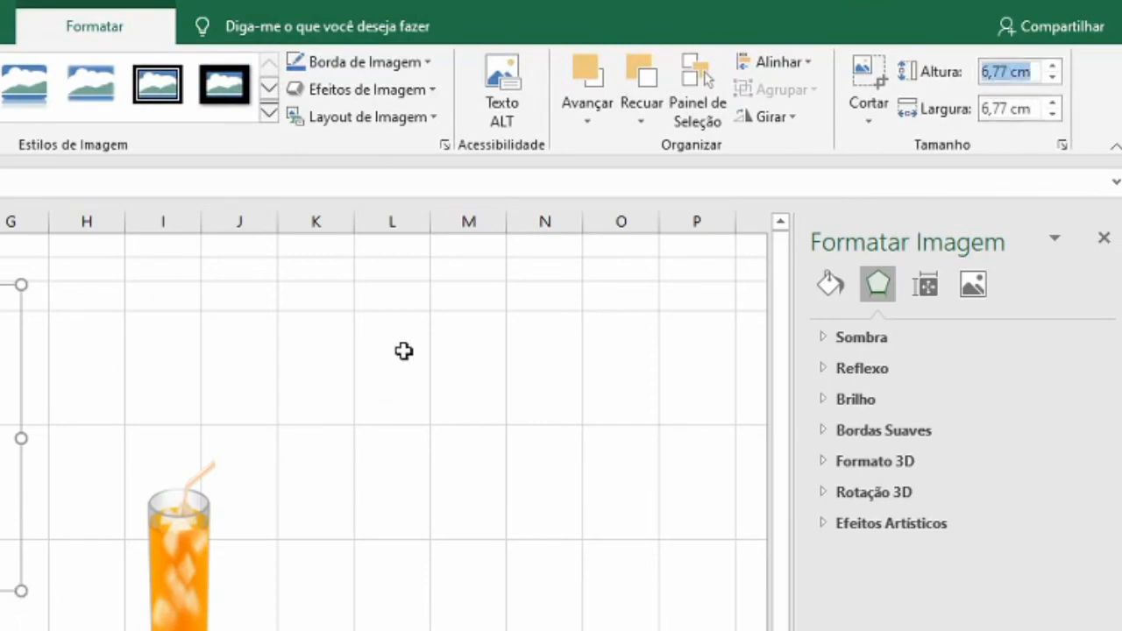
{"action": "type", "text": "2,5"}
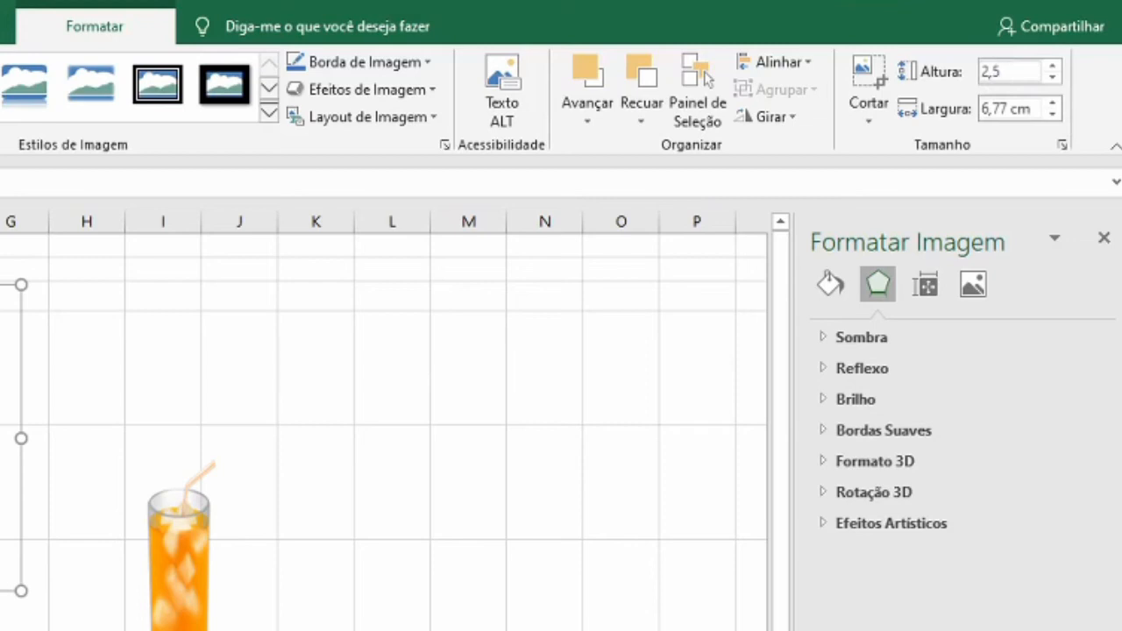
{"action": "key", "text": "Return"}
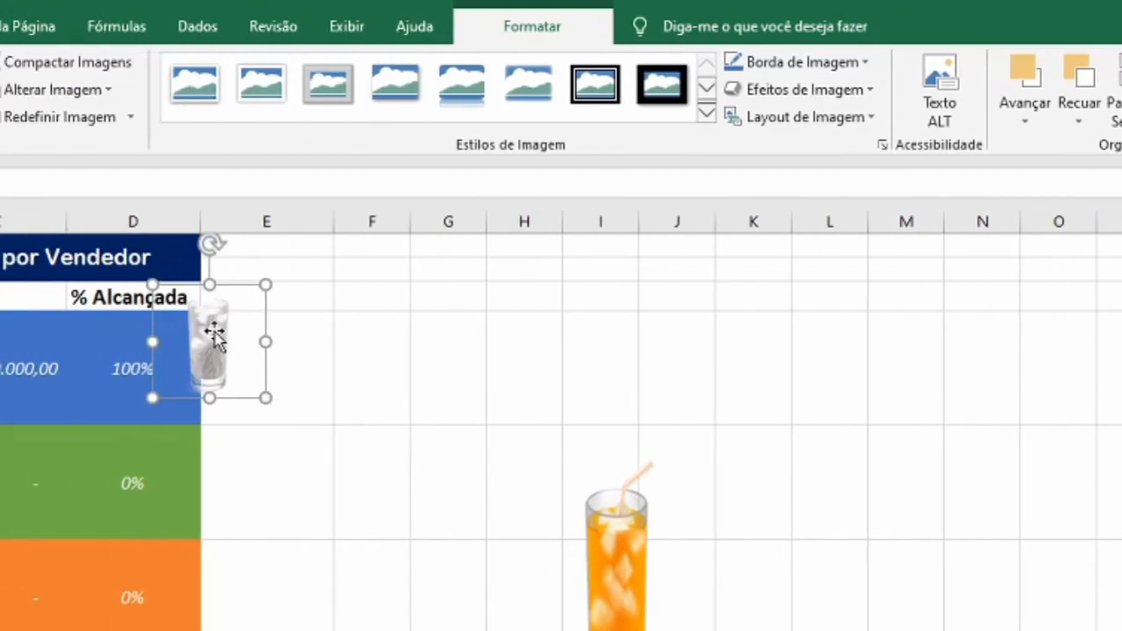
Position the grey glass picture inside cell E4, beside the first seller's % Alcançada
{"action": "left_click_drag", "start_coordinate": [214, 337], "coordinate": [266, 353]}
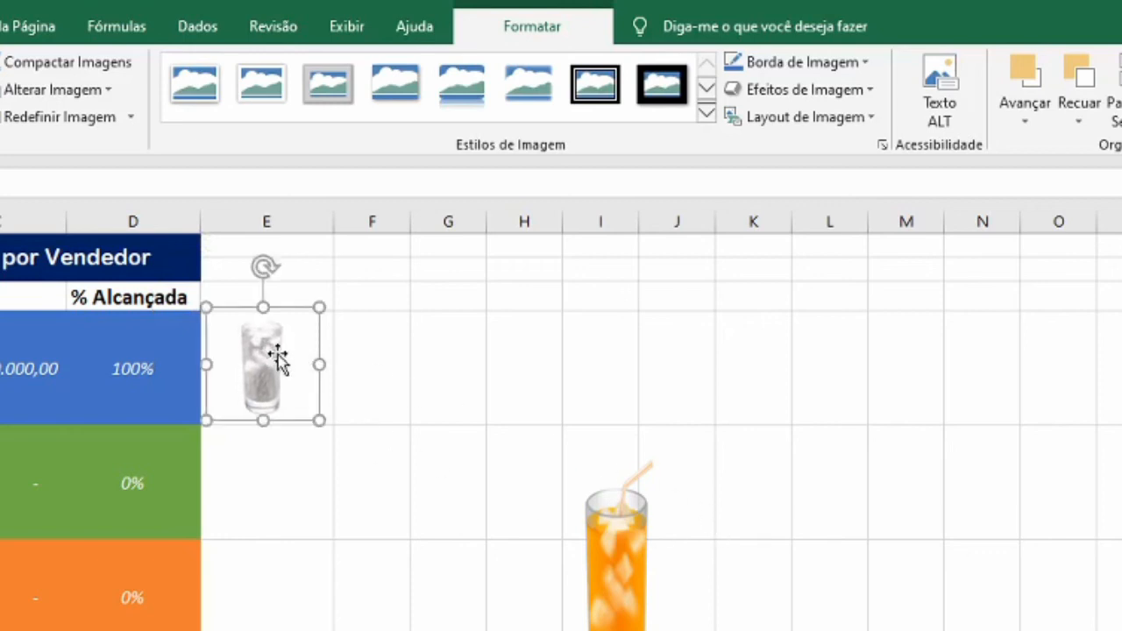
{"action": "key", "text": "Down"}
{"action": "key", "text": "Down"}
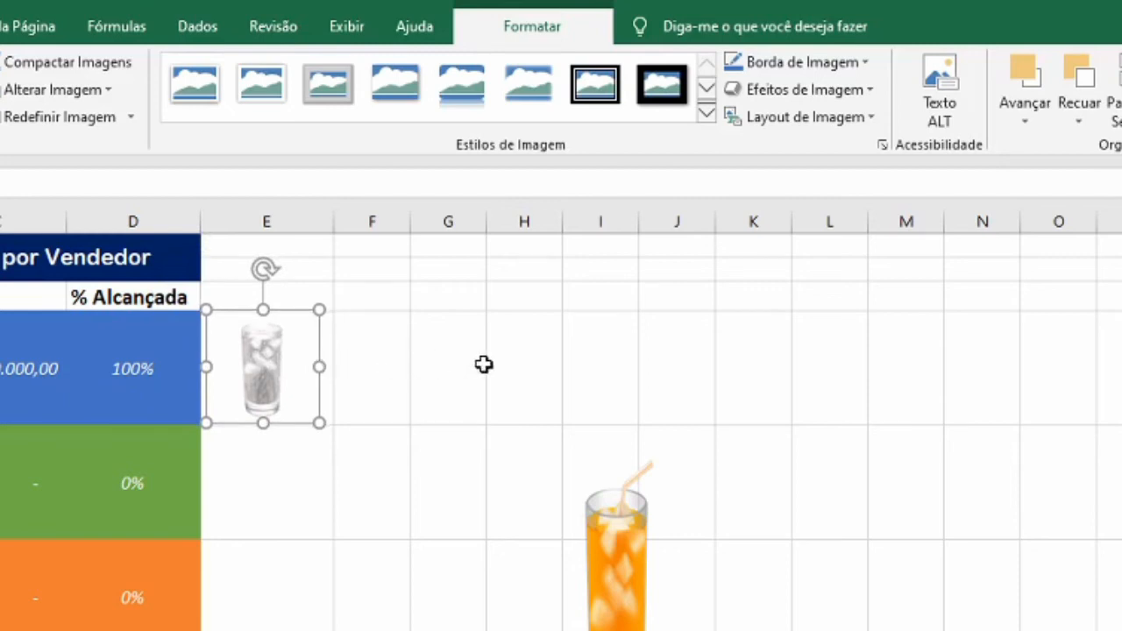
{"action": "left_click", "coordinate": [539, 406]}
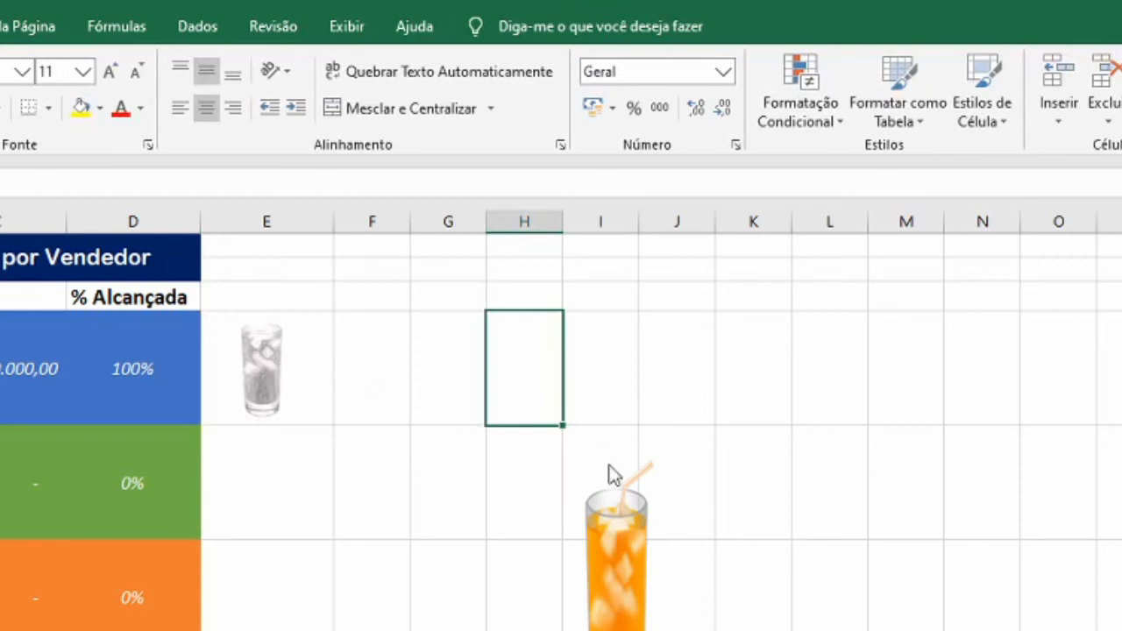
Resize the orange glass chart to a height of 3,35 cm and a width of 9 cm
{"action": "mouse_move", "coordinate": [628, 553]}
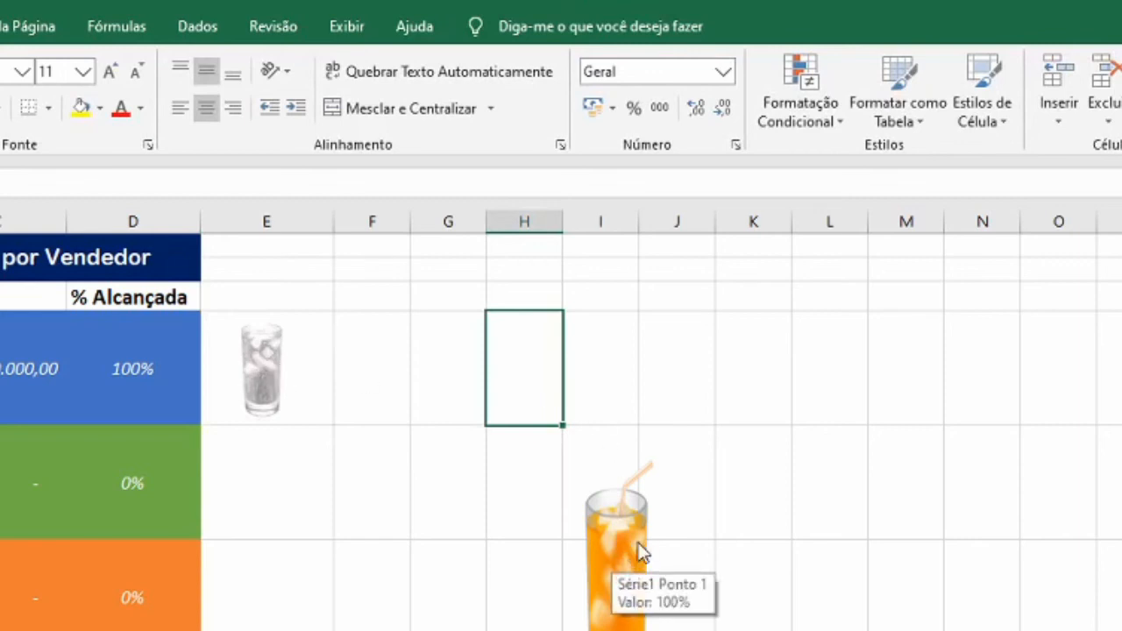
{"action": "left_click", "coordinate": [610, 529]}
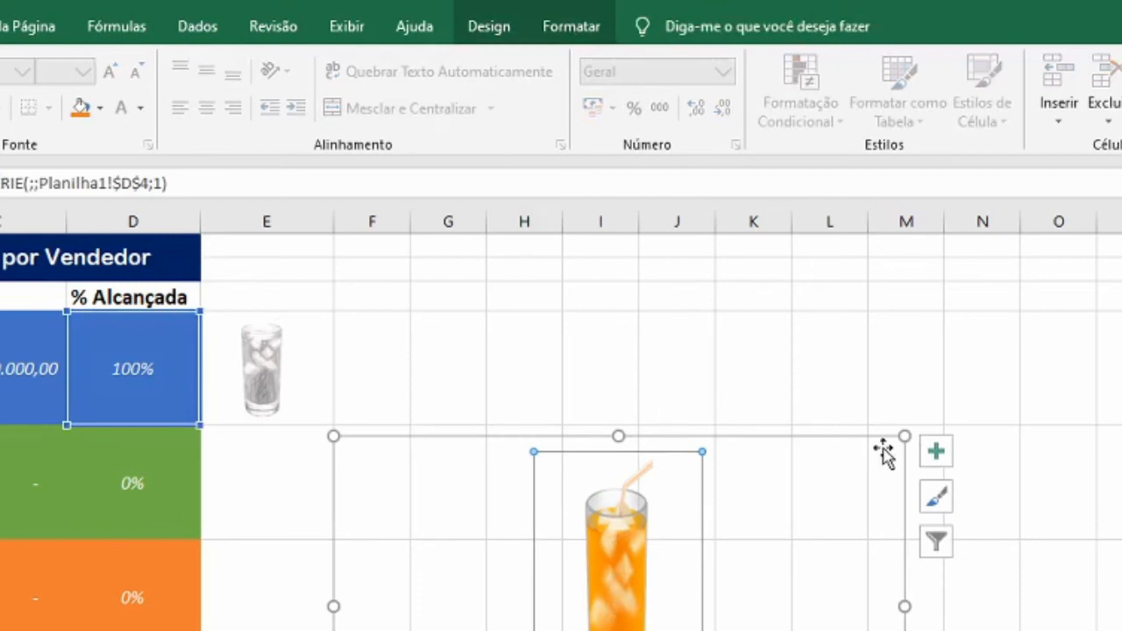
{"action": "left_click", "coordinate": [873, 442]}
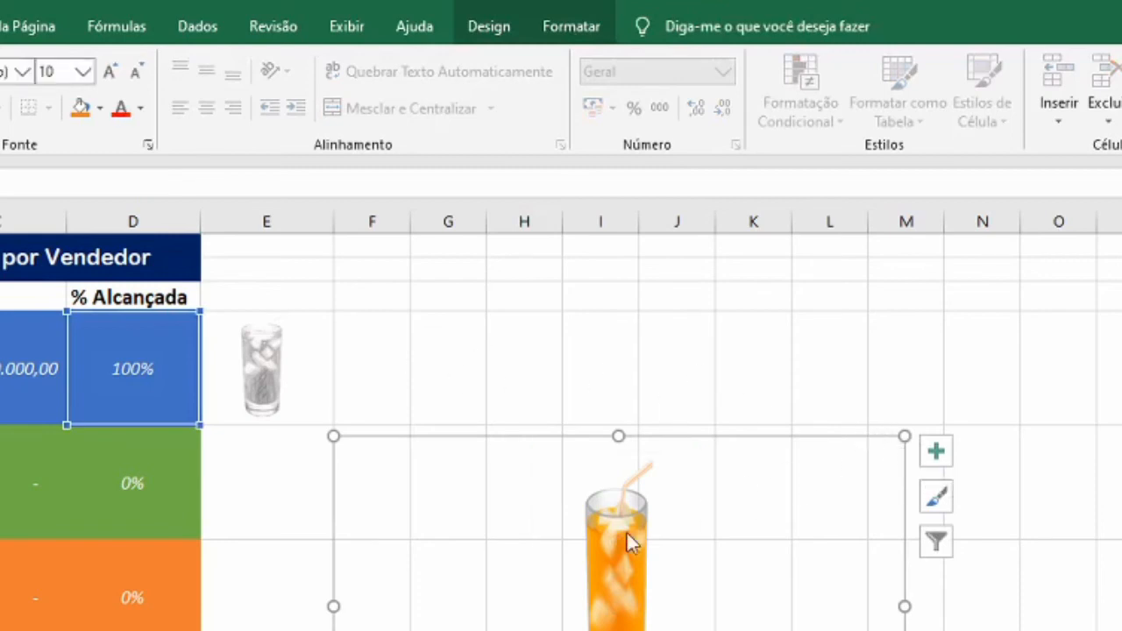
{"action": "left_click", "coordinate": [574, 28]}
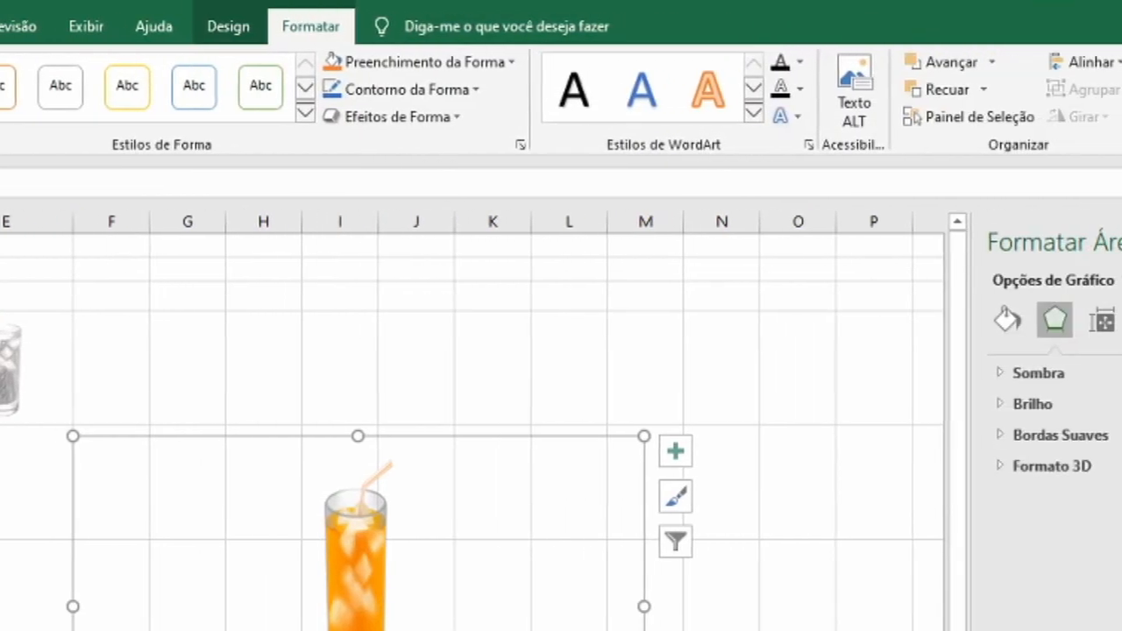
{"action": "left_click", "coordinate": [1099, 71]}
{"action": "type", "text": "3,35"}
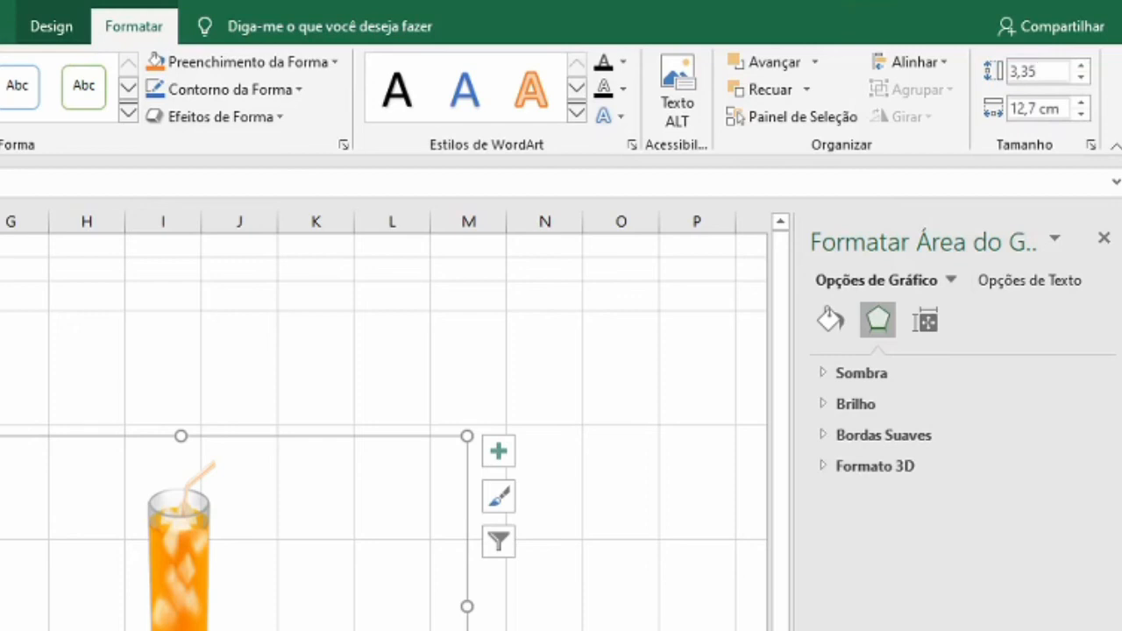
{"action": "left_click", "coordinate": [1031, 105]}
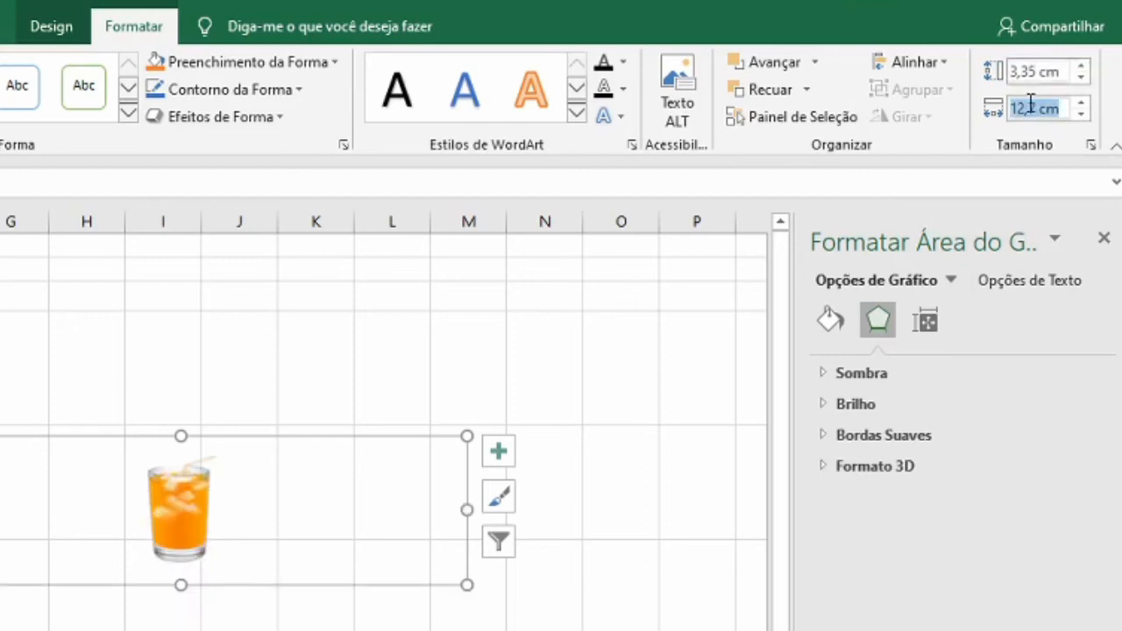
{"action": "type", "text": "9"}
{"action": "key", "text": "Return"}
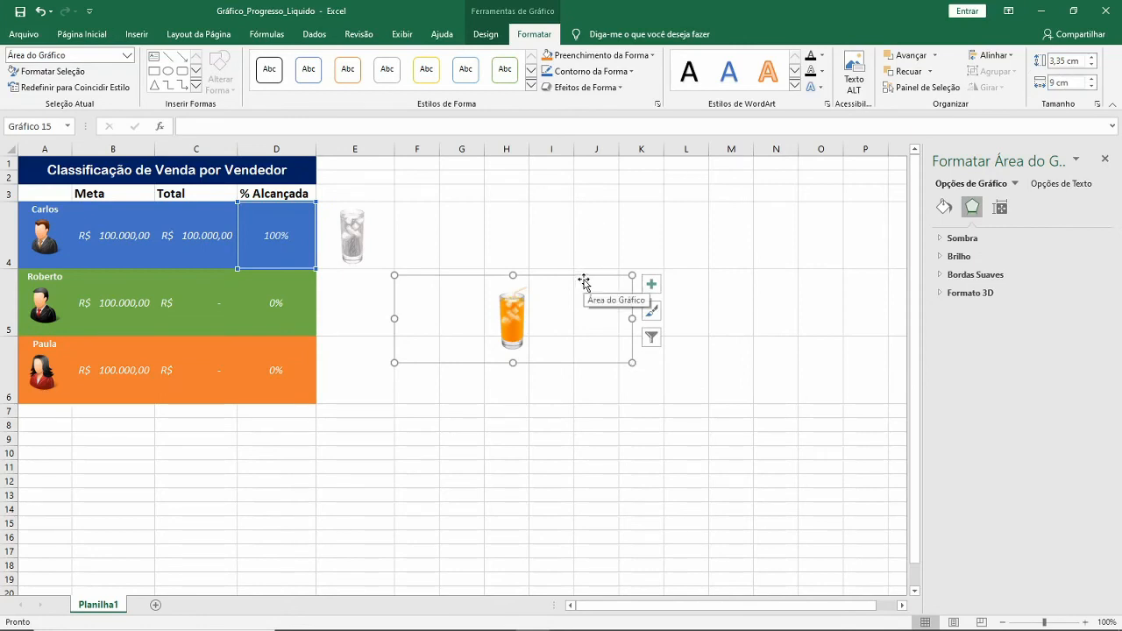
Move the chart so that its orange glass sits exactly over the grey glass in cell E4
{"action": "left_click_drag", "start_coordinate": [584, 279], "coordinate": [426, 192]}
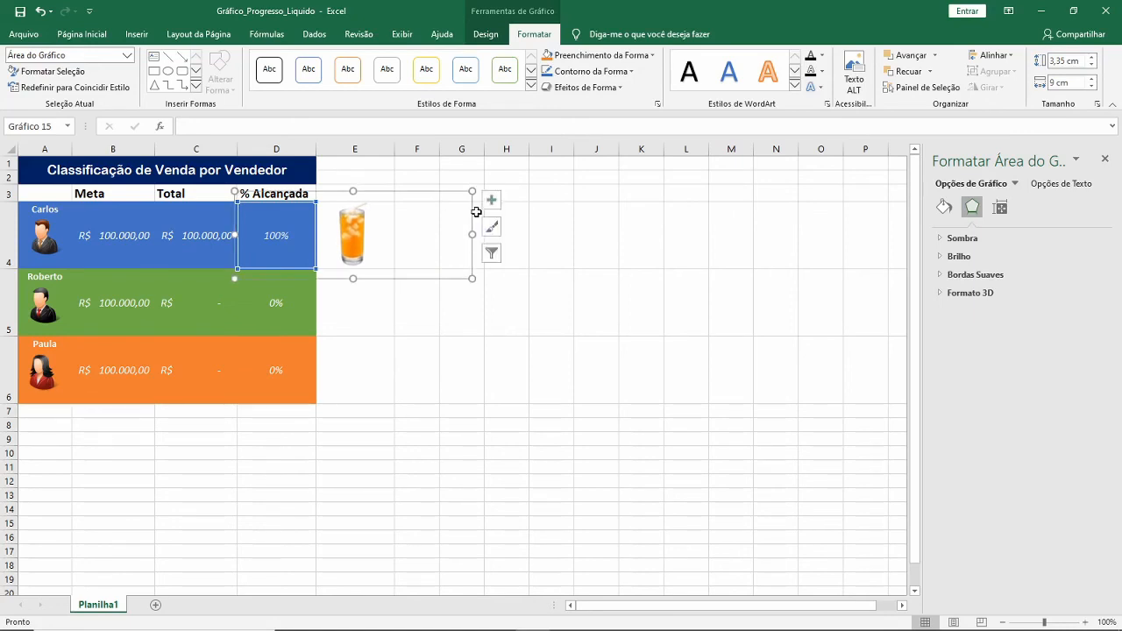
{"action": "left_click", "coordinate": [630, 249]}
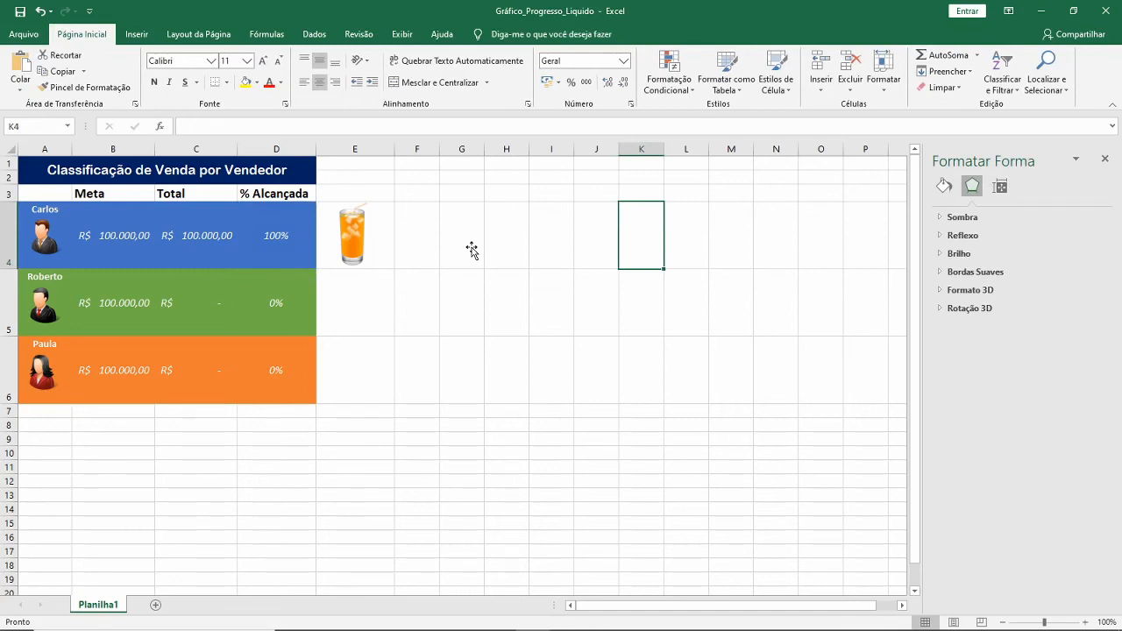
Set the picture fill of the orange glass chart's data series to Empilhar
{"action": "mouse_move", "coordinate": [357, 231]}
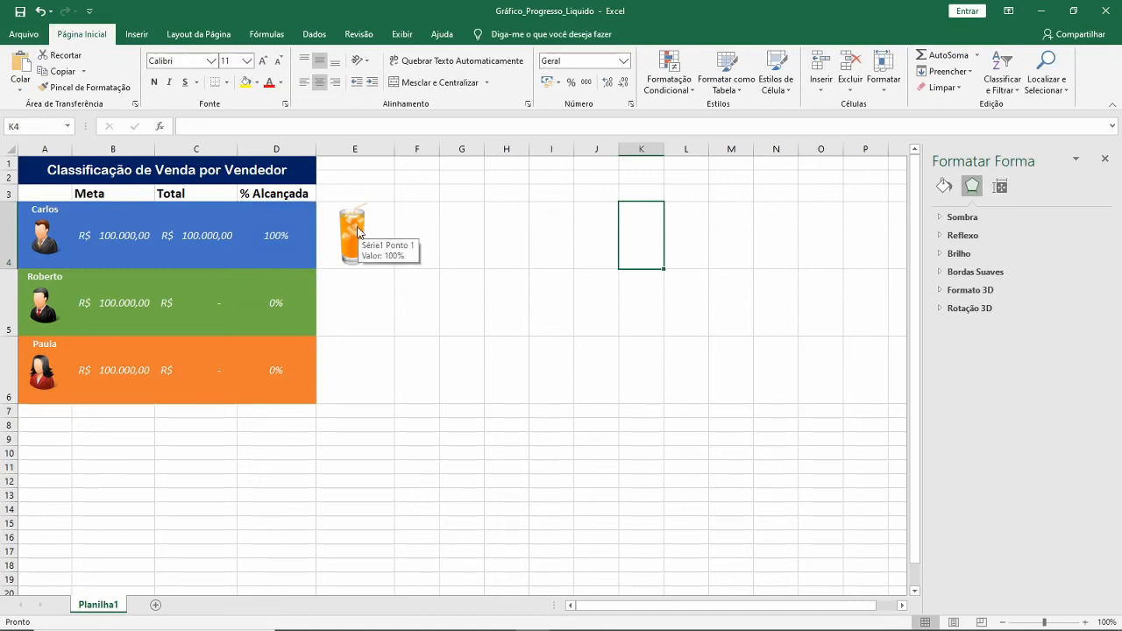
{"action": "right_click", "coordinate": [357, 231]}
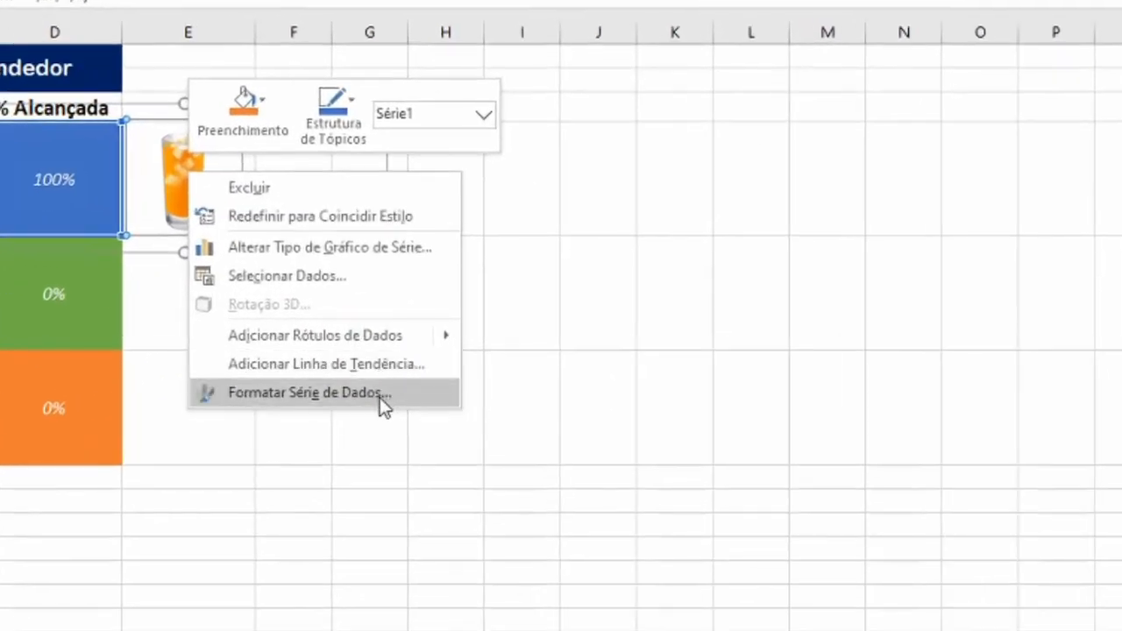
{"action": "left_click", "coordinate": [380, 397]}
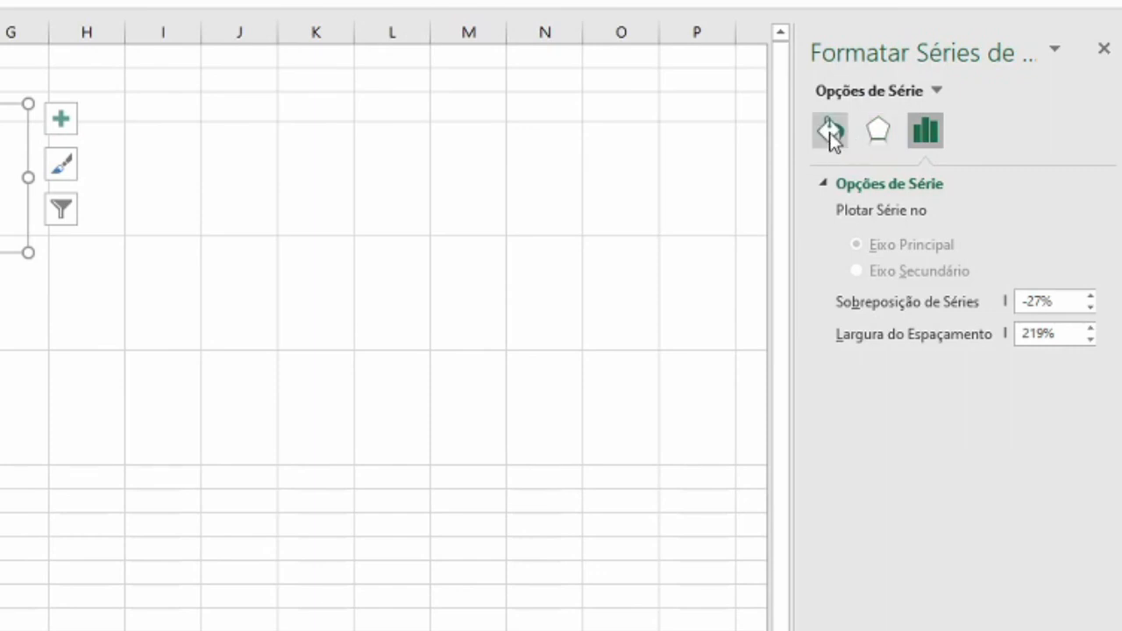
{"action": "left_click", "coordinate": [829, 132]}
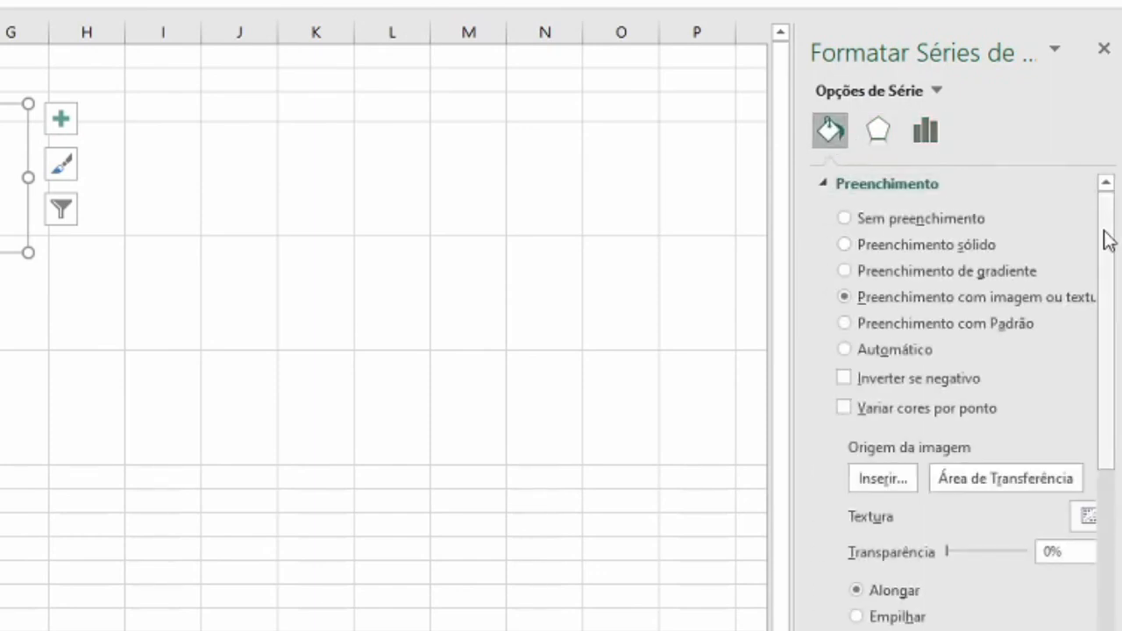
{"action": "left_click_drag", "start_coordinate": [1102, 246], "coordinate": [1102, 247]}
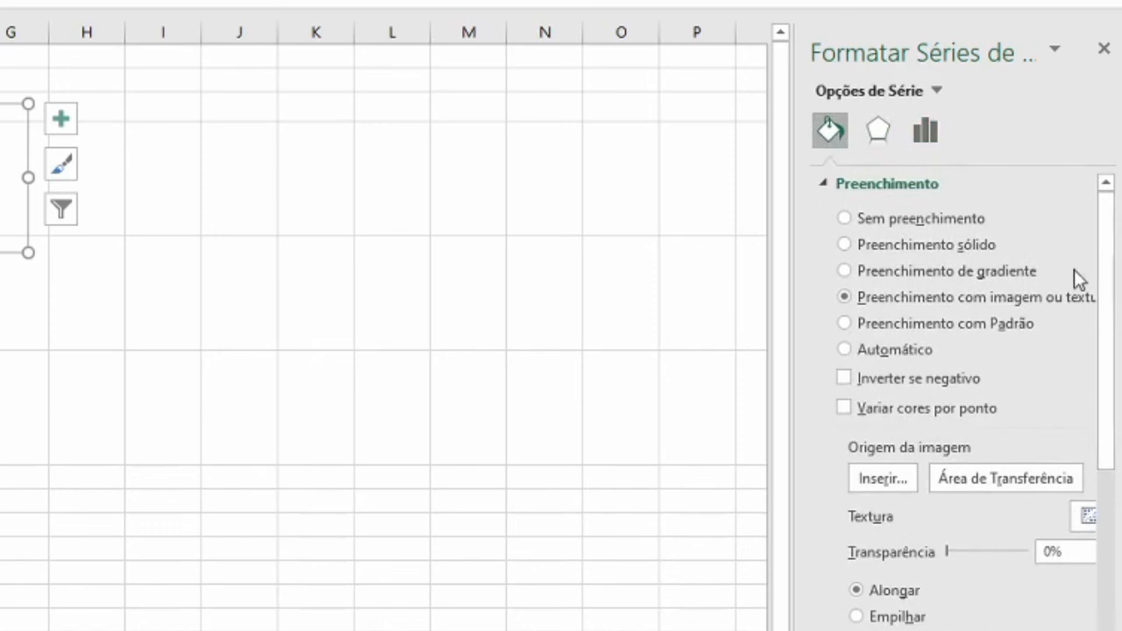
{"action": "left_click", "coordinate": [858, 618]}
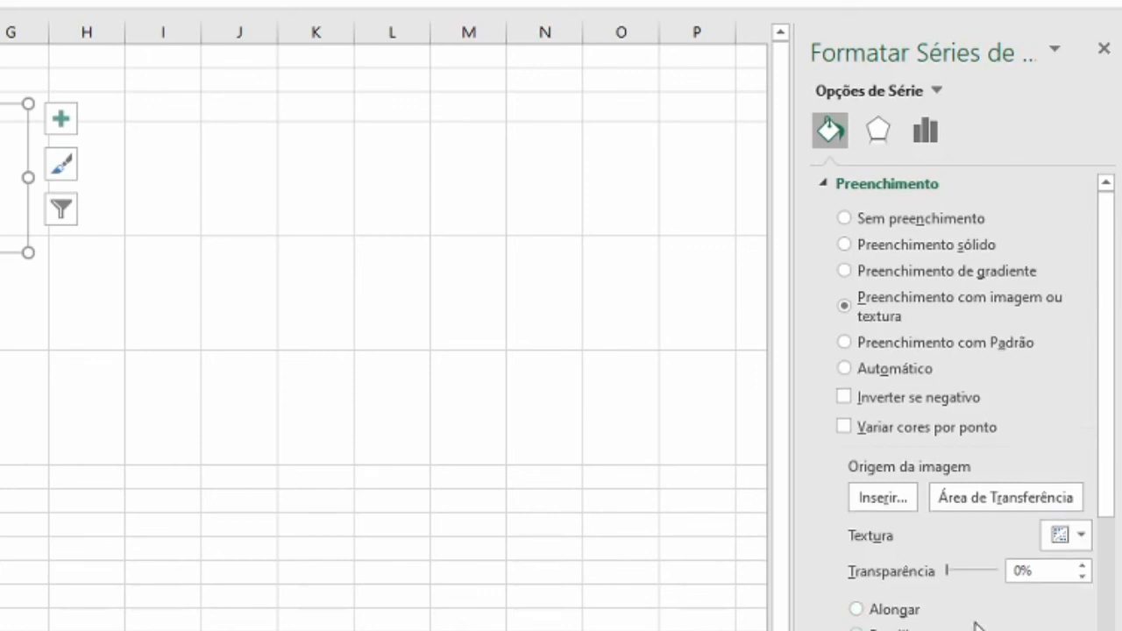
{"action": "left_click", "coordinate": [1104, 49]}
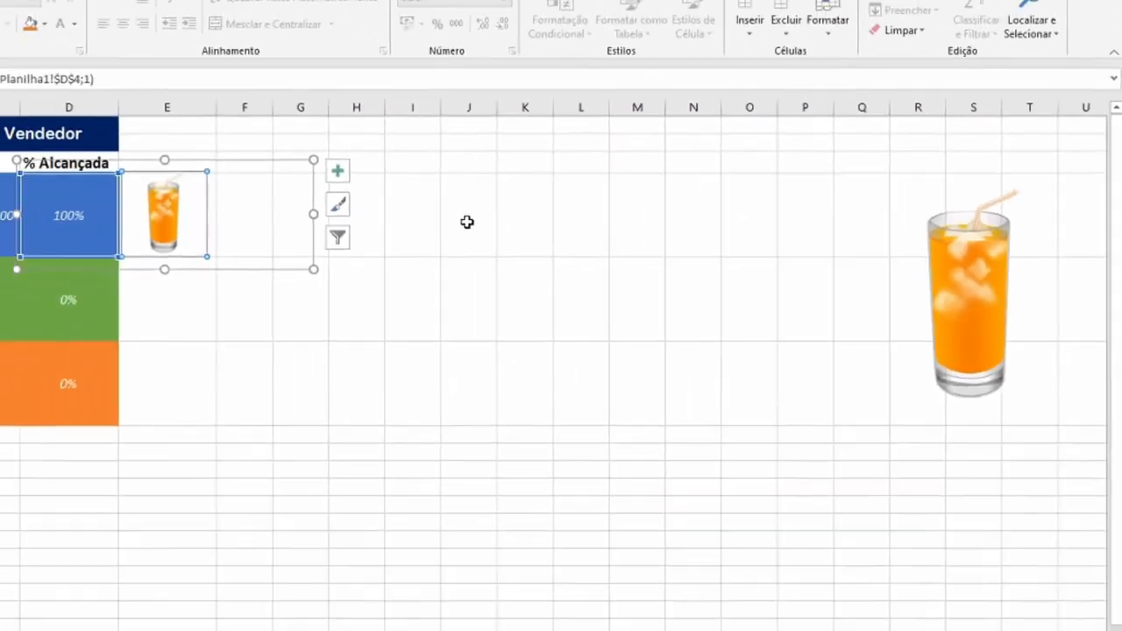
{"action": "left_click", "coordinate": [258, 195]}
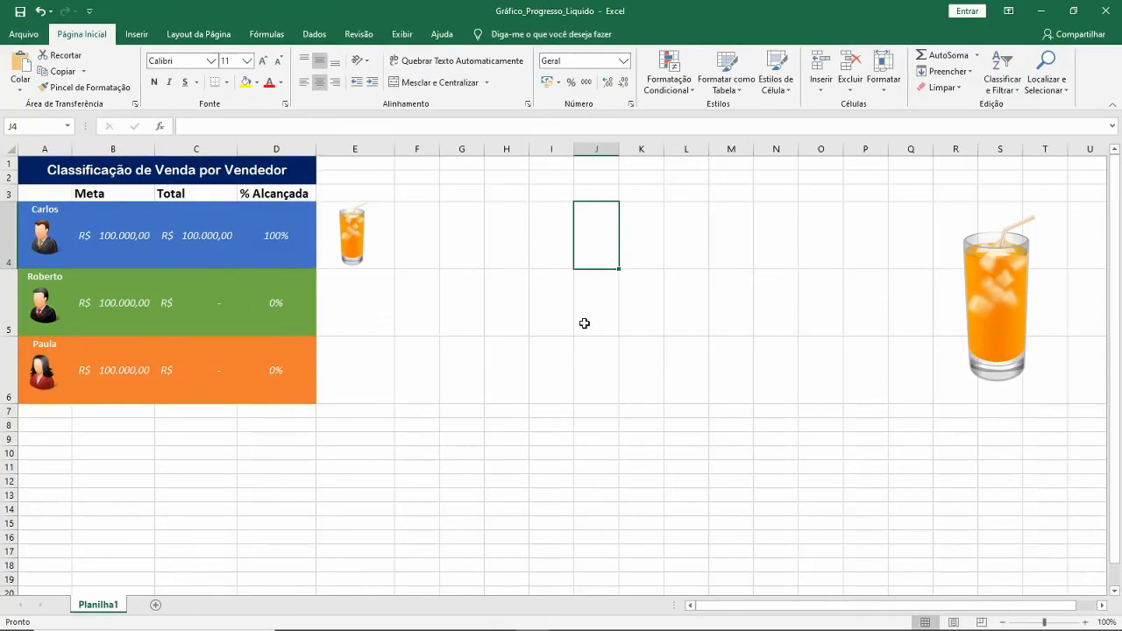
Enter 20000 as the first seller's Total in cell C4 to test the glass's fill level
{"action": "left_click", "coordinate": [195, 235]}
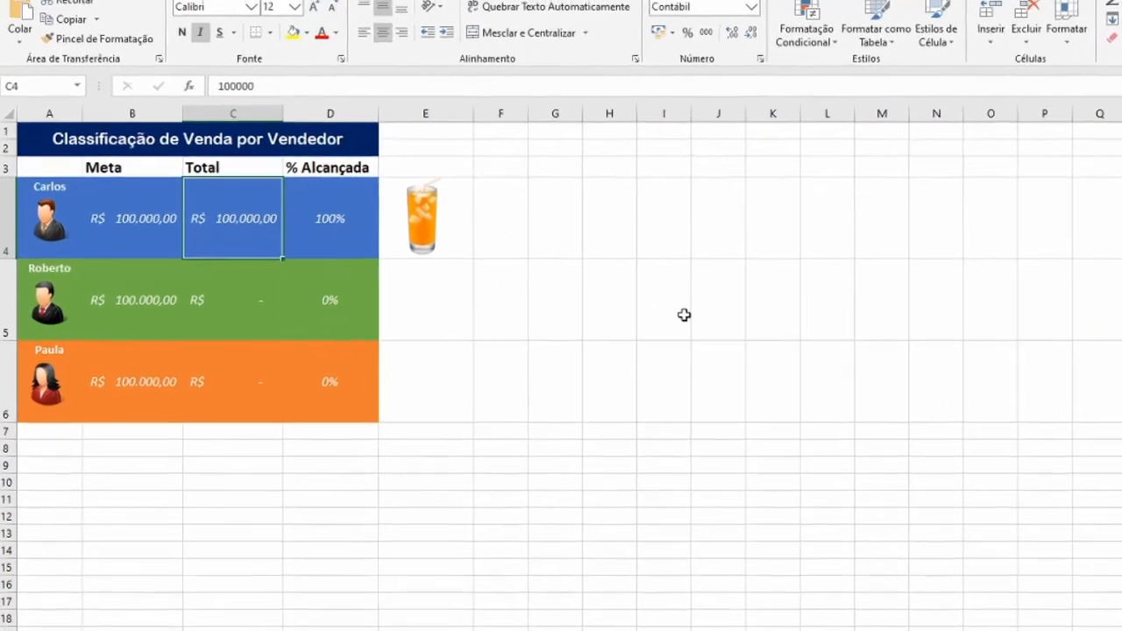
{"action": "type", "text": "20000"}
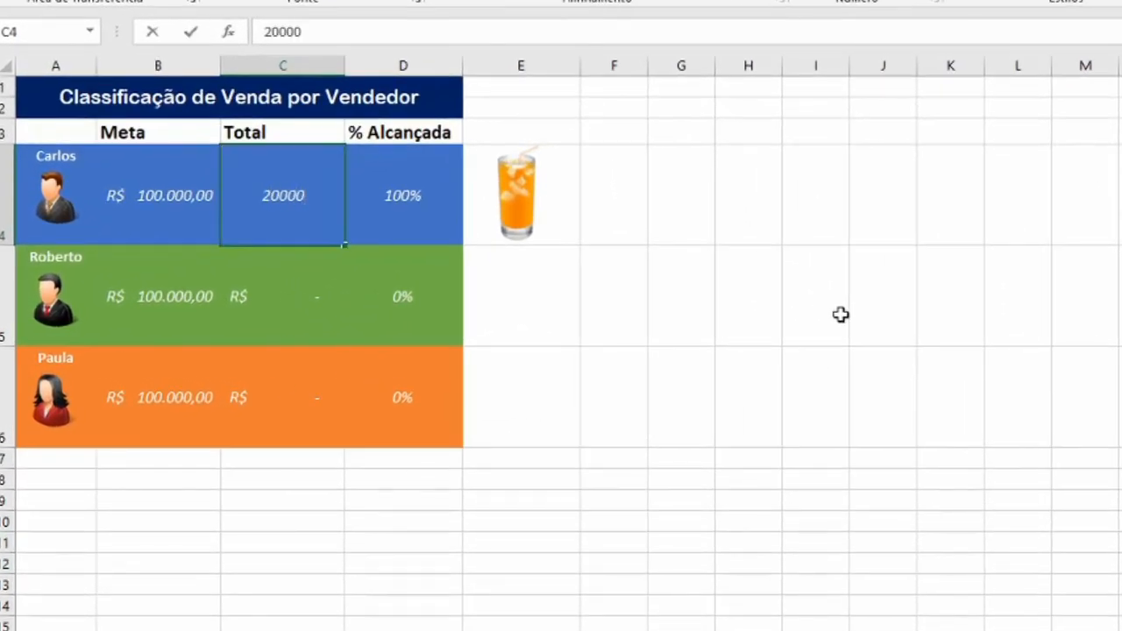
{"action": "key", "text": "Return"}
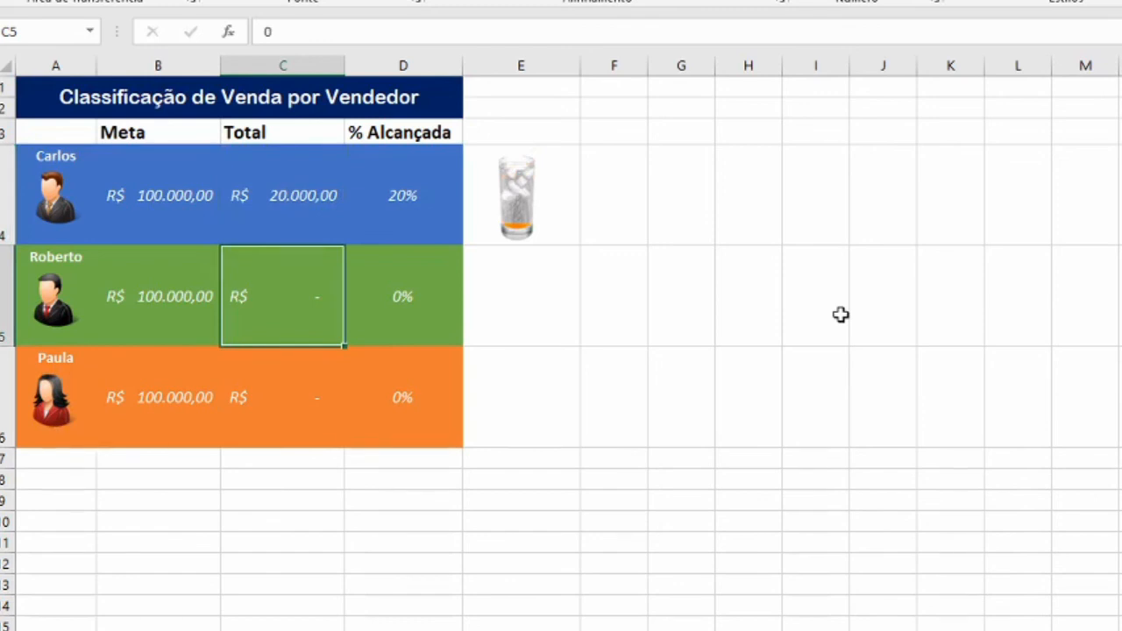
Change the first seller's Total in cell C4 to 50000 and check how full the glass is
{"action": "key", "text": "Up"}
{"action": "type", "text": "50000"}
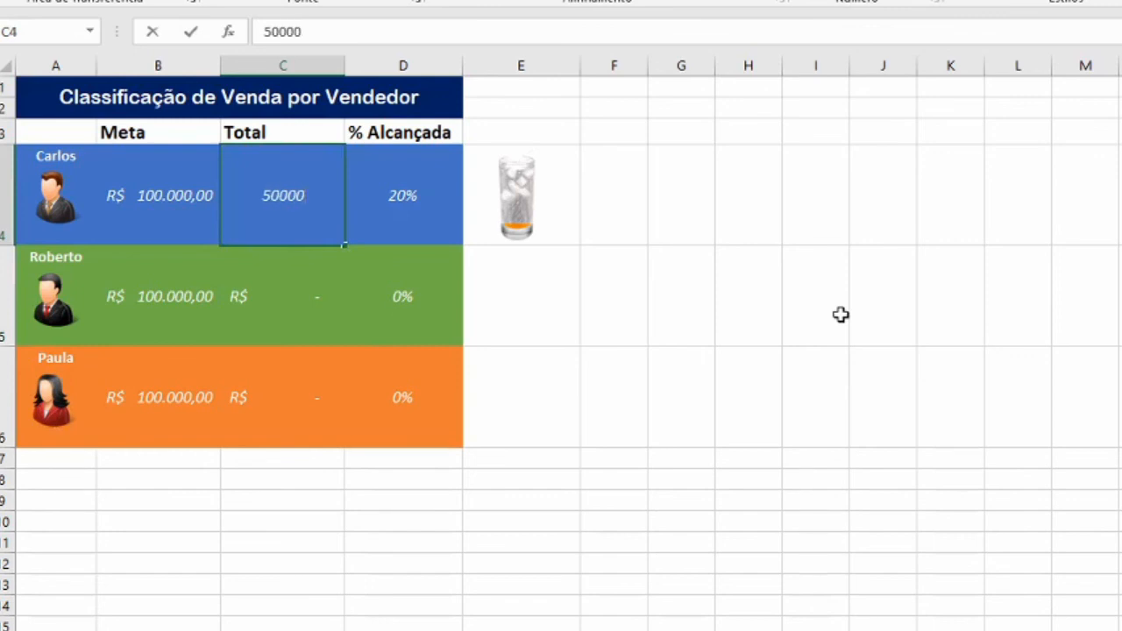
{"action": "key", "text": "Return"}
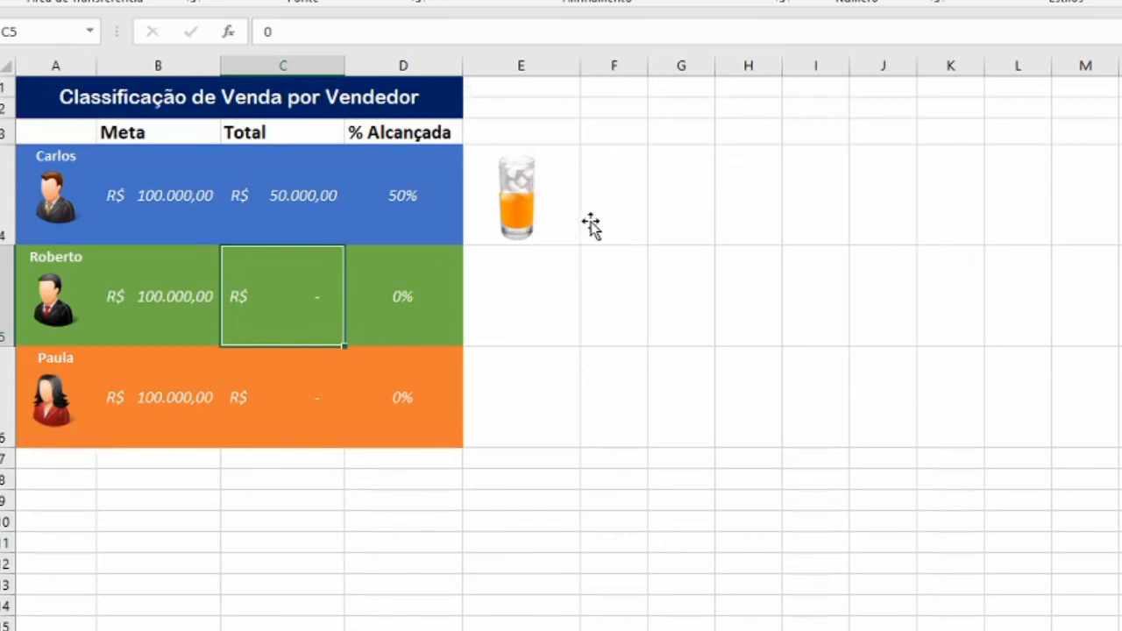
{"action": "mouse_move", "coordinate": [558, 210]}
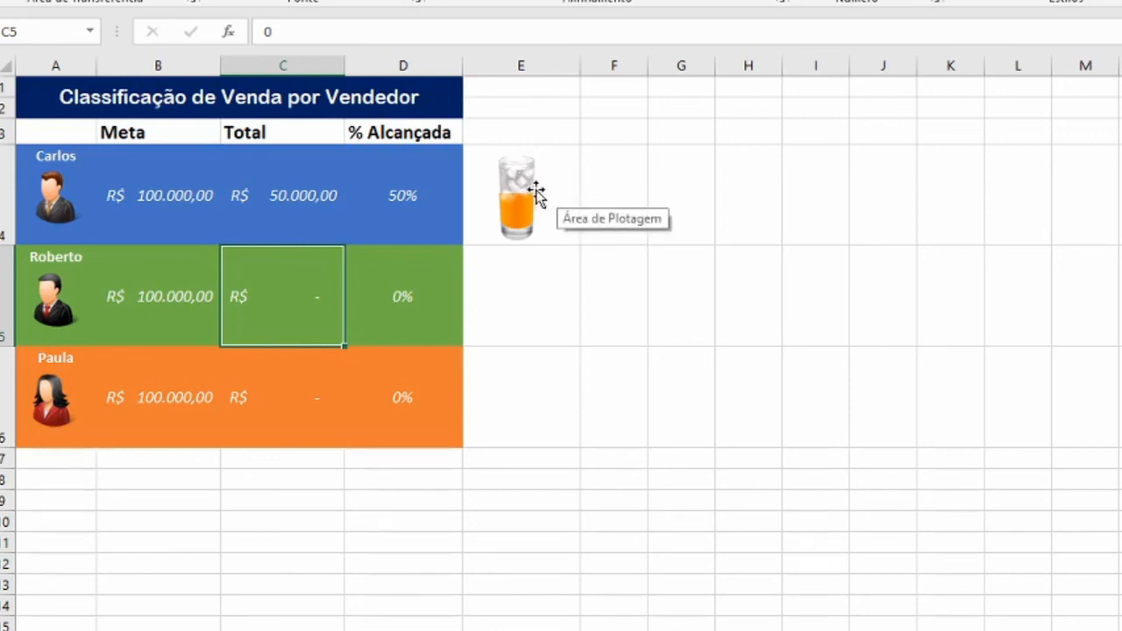
{"action": "mouse_move", "coordinate": [510, 226]}
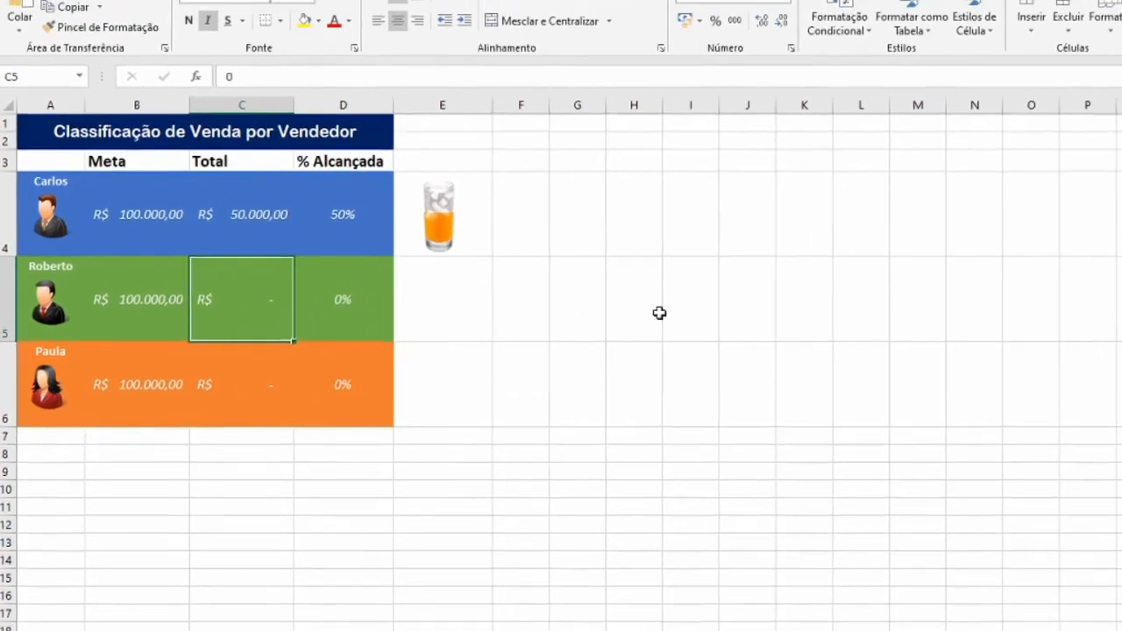
Delete the large spare orange glass picture beside columns R to T
{"action": "left_click", "coordinate": [662, 313]}
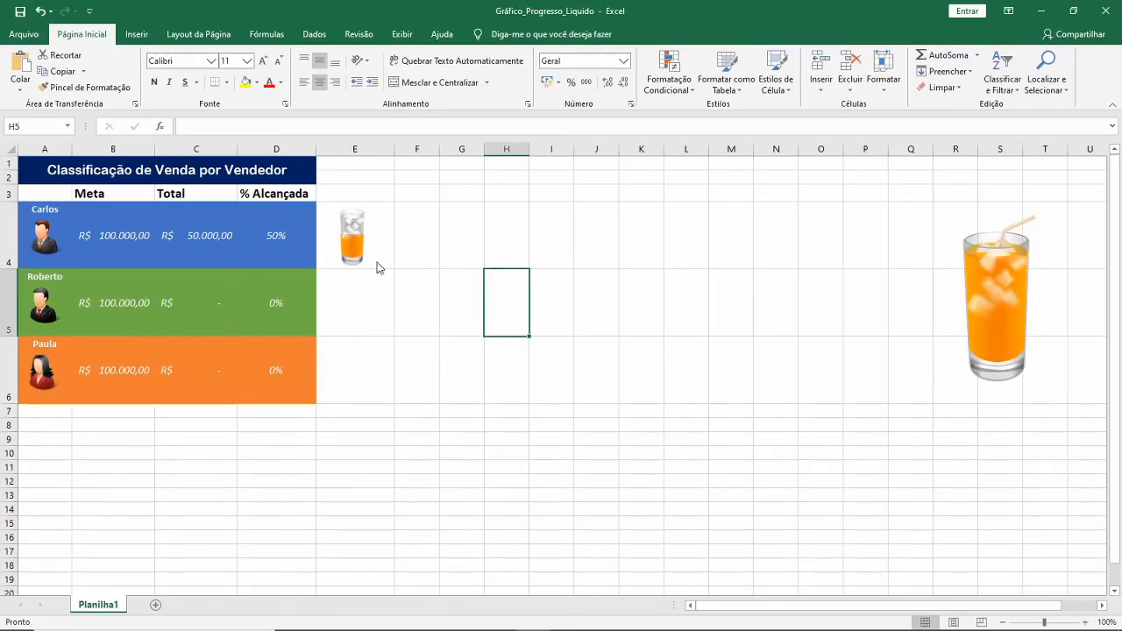
{"action": "left_click", "coordinate": [1024, 296]}
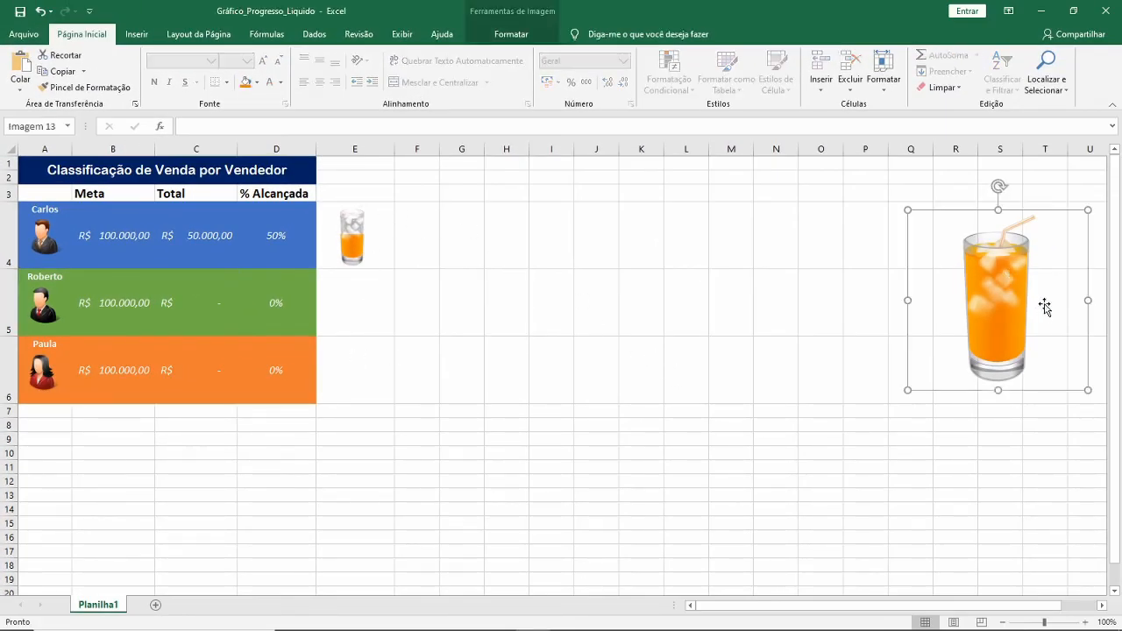
{"action": "key", "text": "Delete"}
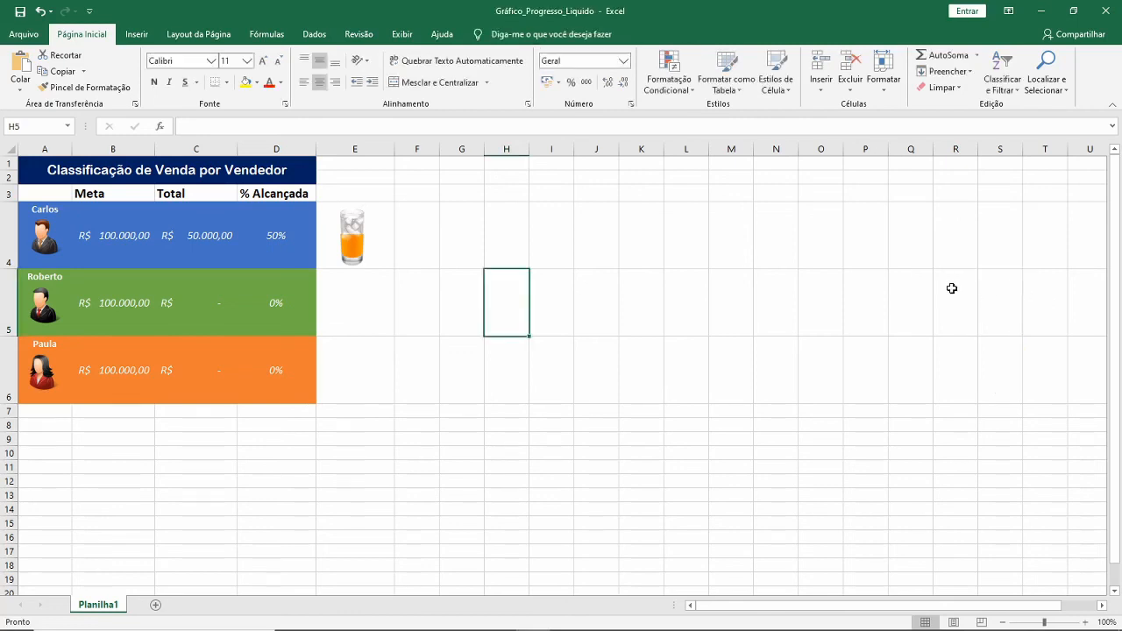